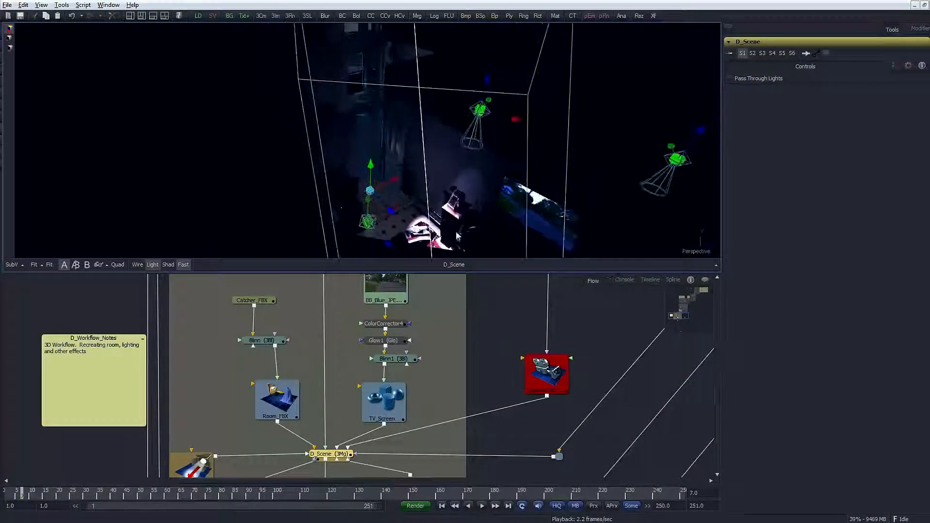
Examine the D_Scene room in perspective and through Camera01Shape_2, moving to frame 78, and return the viewer to Perspective.
{"action": "mouse_move", "coordinate": [529, 200]}
{"action": "left_mouse_down"}
{"action": "mouse_move", "coordinate": [571, 176]}
{"action": "mouse_move", "coordinate": [567, 150]}
{"action": "mouse_move", "coordinate": [542, 202]}
{"action": "left_mouse_up"}
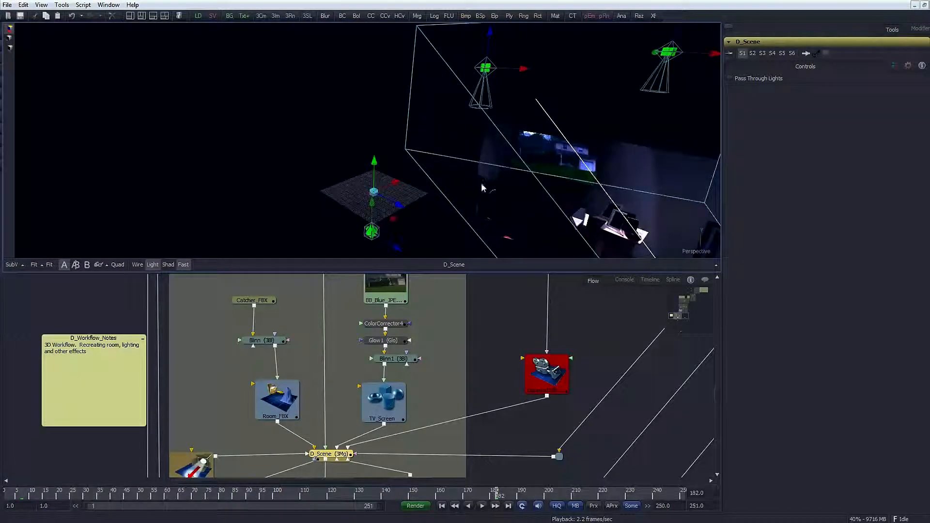
{"action": "left_click_drag", "start_coordinate": [504, 250], "coordinate": [522, 217]}
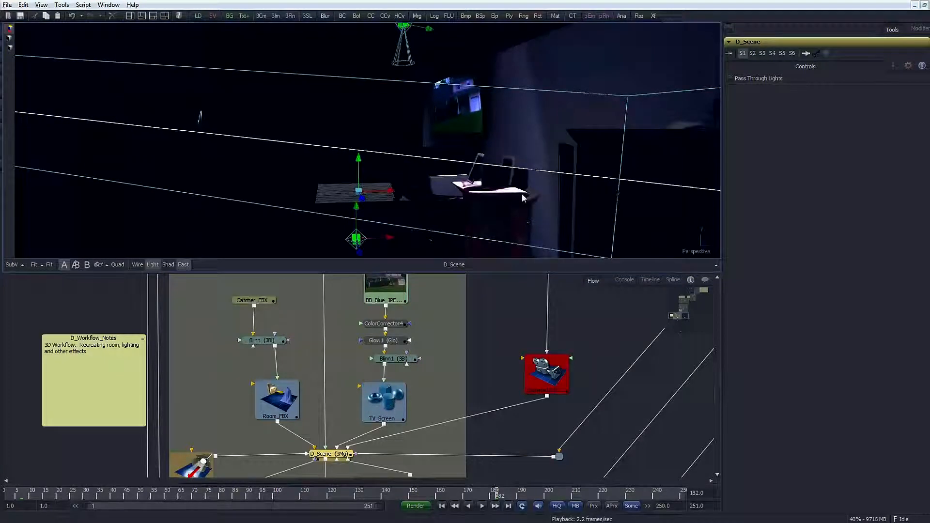
{"action": "right_click", "coordinate": [690, 251]}
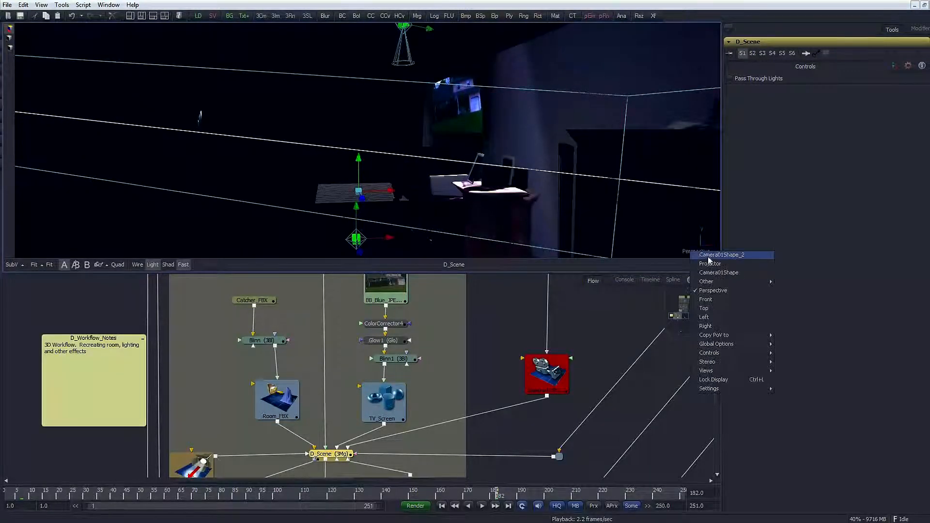
{"action": "left_click", "coordinate": [701, 255]}
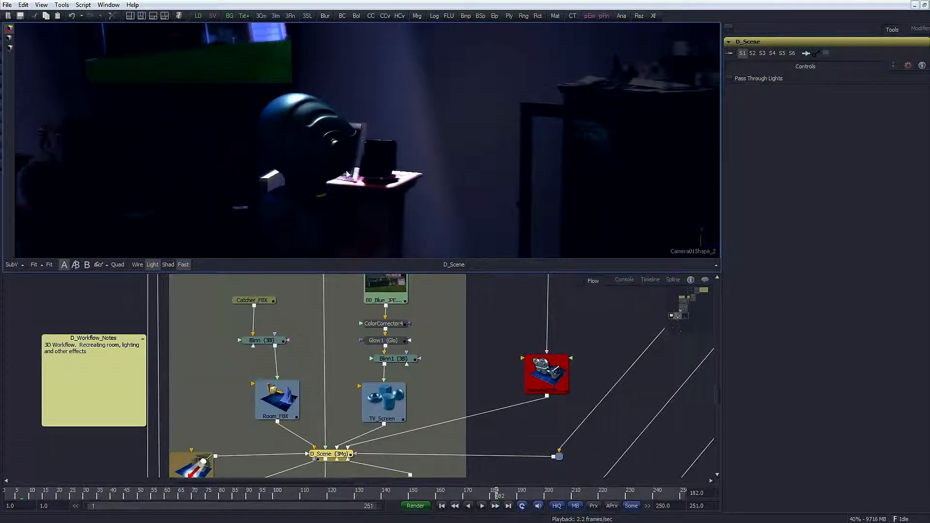
{"action": "left_click", "coordinate": [217, 496]}
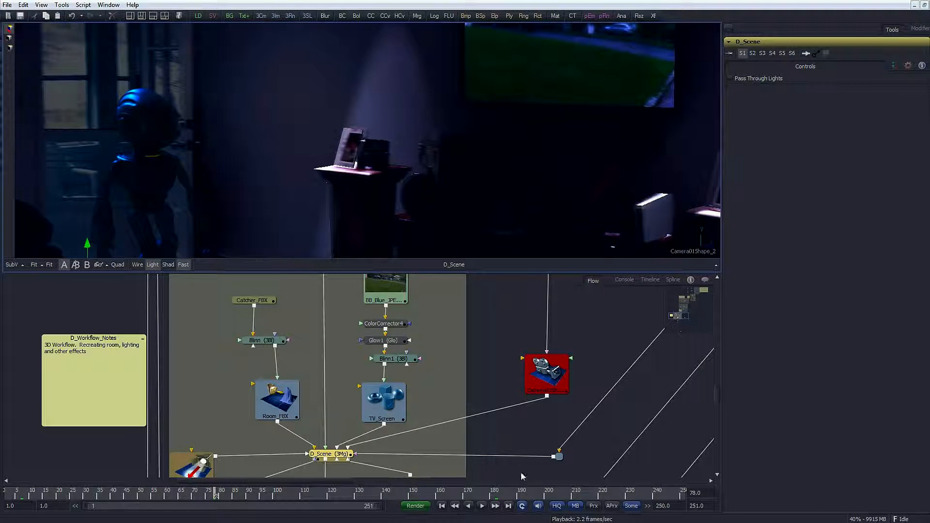
{"action": "right_click", "coordinate": [695, 252]}
{"action": "left_click", "coordinate": [710, 266]}
{"action": "right_click", "coordinate": [690, 253]}
{"action": "left_click", "coordinate": [711, 291]}
Find the DeepPixelWorkFlow group in the node graph and display the Footage_WPP loader in the viewer.
{"action": "left_click_drag", "start_coordinate": [673, 310], "coordinate": [539, 396]}
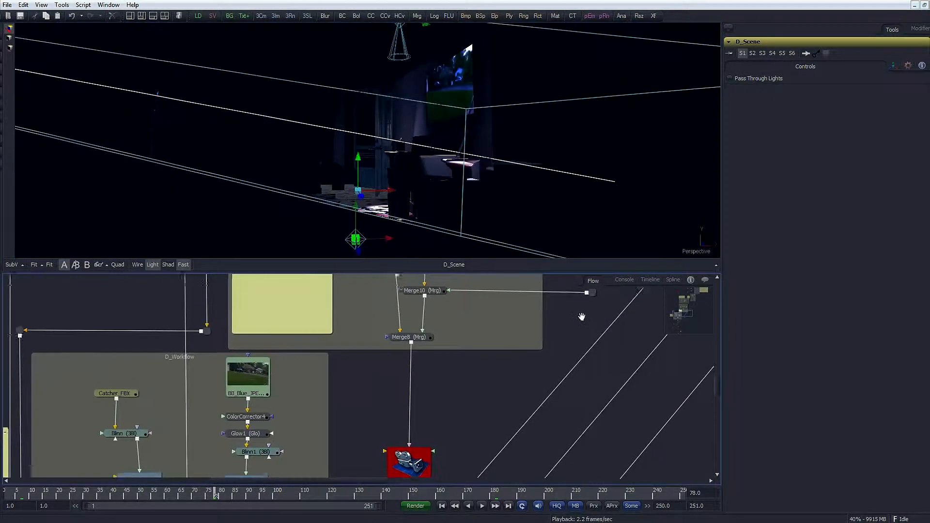
{"action": "left_click_drag", "start_coordinate": [586, 313], "coordinate": [472, 434]}
{"action": "left_click_drag", "start_coordinate": [546, 326], "coordinate": [500, 423]}
{"action": "left_click_drag", "start_coordinate": [522, 292], "coordinate": [472, 423]}
{"action": "left_click_drag", "start_coordinate": [557, 378], "coordinate": [465, 522]}
{"action": "left_click_drag", "start_coordinate": [630, 336], "coordinate": [575, 495]}
{"action": "left_click_drag", "start_coordinate": [567, 331], "coordinate": [543, 403]}
{"action": "left_click_drag", "start_coordinate": [490, 365], "coordinate": [322, 149]}
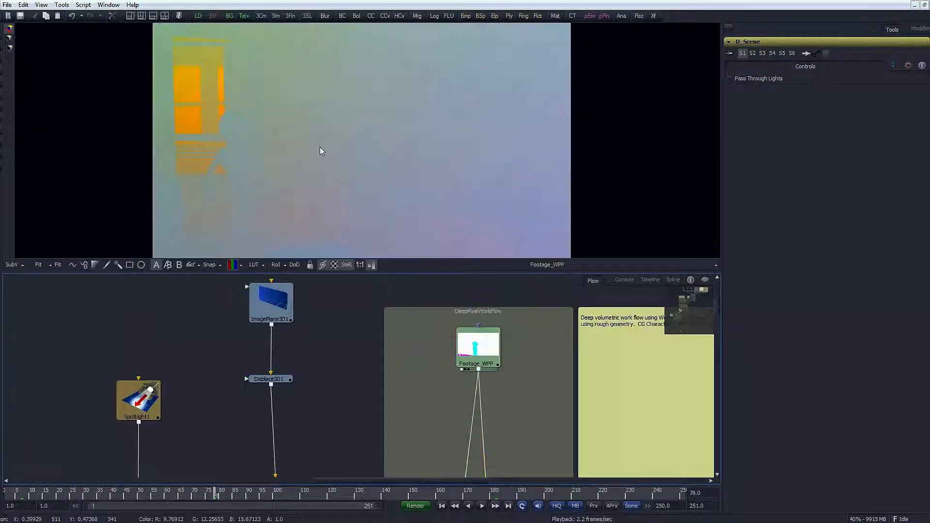
Examine the ChannelBooleans node below Footage_WPP, comparing its color channel and auxiliary channel assignments.
{"action": "left_click_drag", "start_coordinate": [401, 415], "coordinate": [370, 303]}
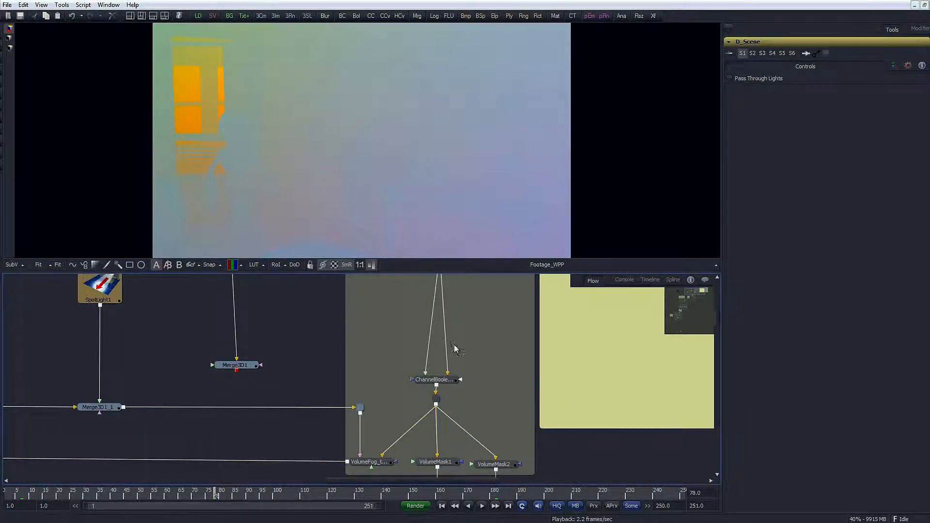
{"action": "left_click_drag", "start_coordinate": [387, 326], "coordinate": [354, 394]}
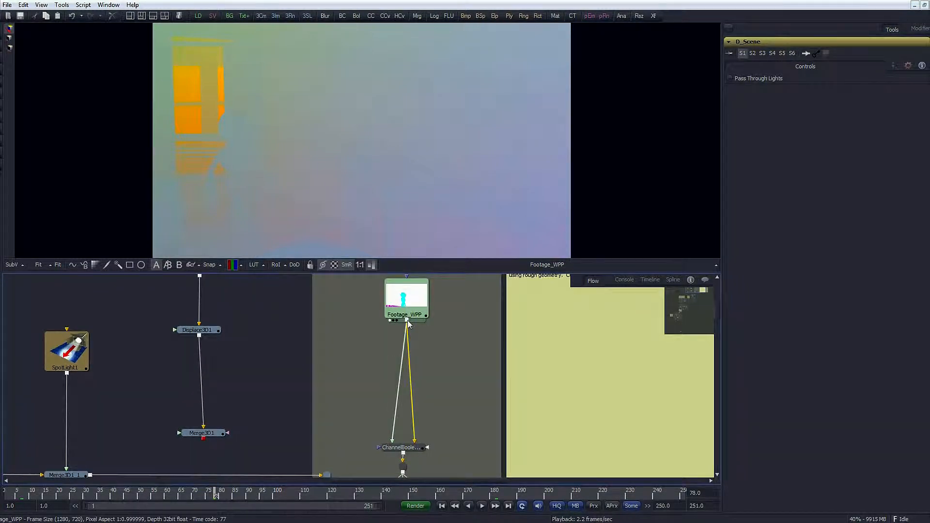
{"action": "left_click", "coordinate": [412, 452]}
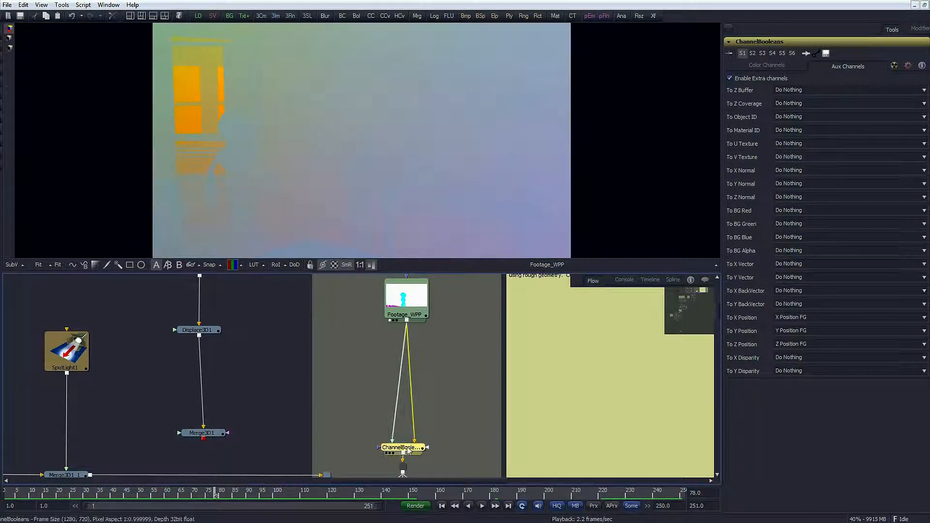
{"action": "left_click", "coordinate": [766, 67]}
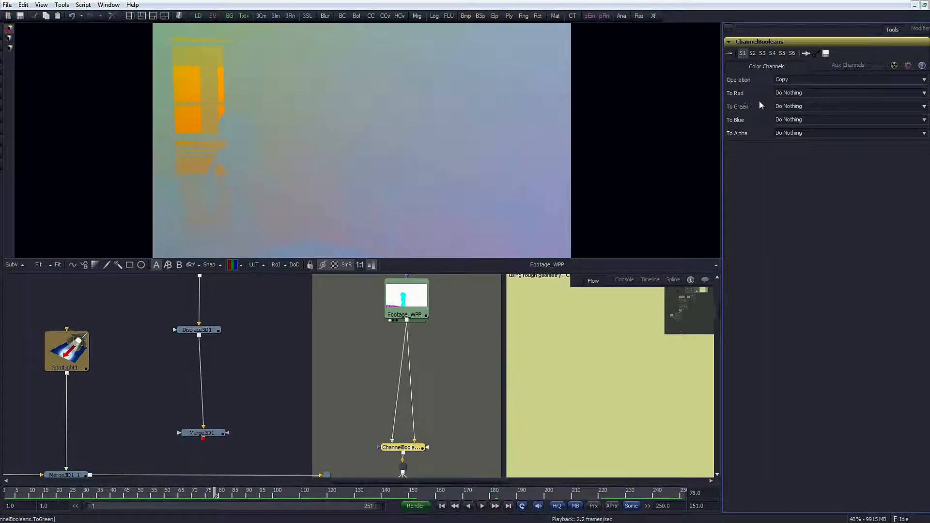
{"action": "left_click", "coordinate": [850, 66]}
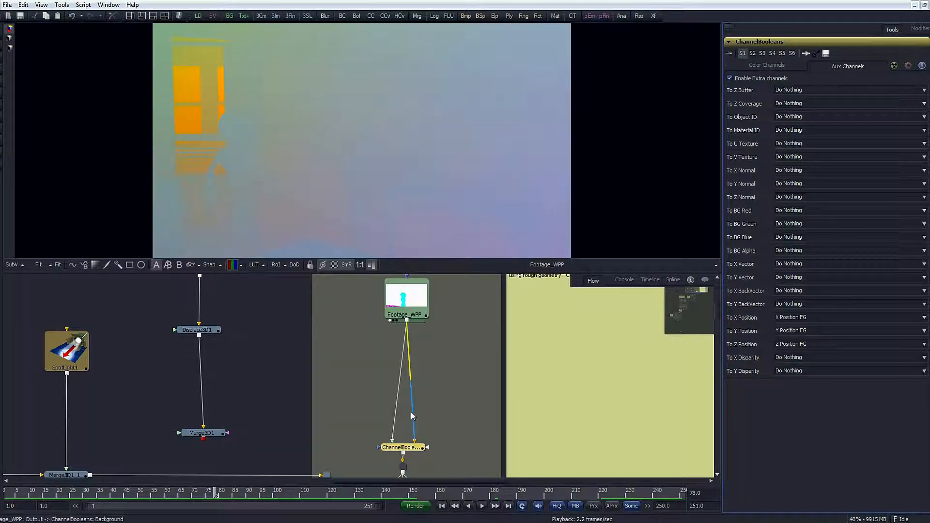
Add a Volume Mask node outside the DeepPixelWorkFlow group, beside VolumeMask2, fed by the ChannelBooleans output.
{"action": "left_click_drag", "start_coordinate": [399, 447], "coordinate": [394, 342]}
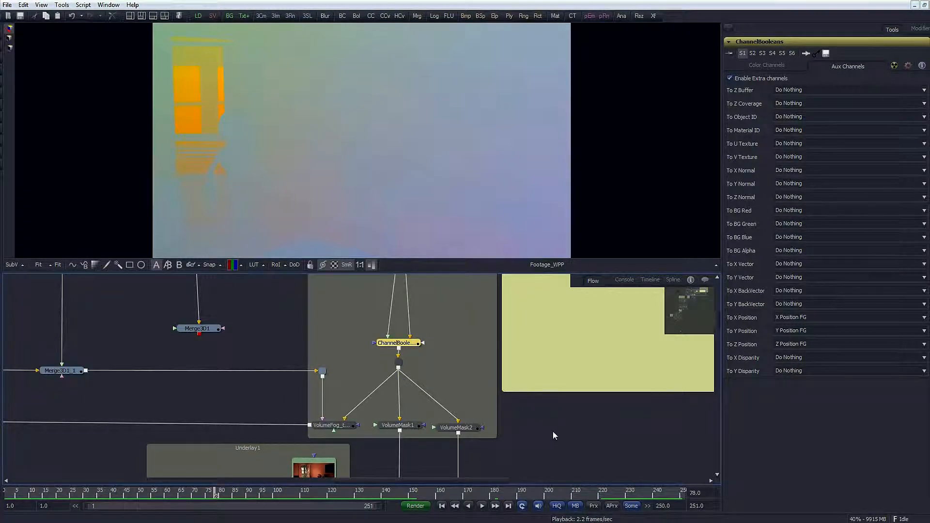
{"action": "left_click_drag", "start_coordinate": [556, 433], "coordinate": [538, 436]}
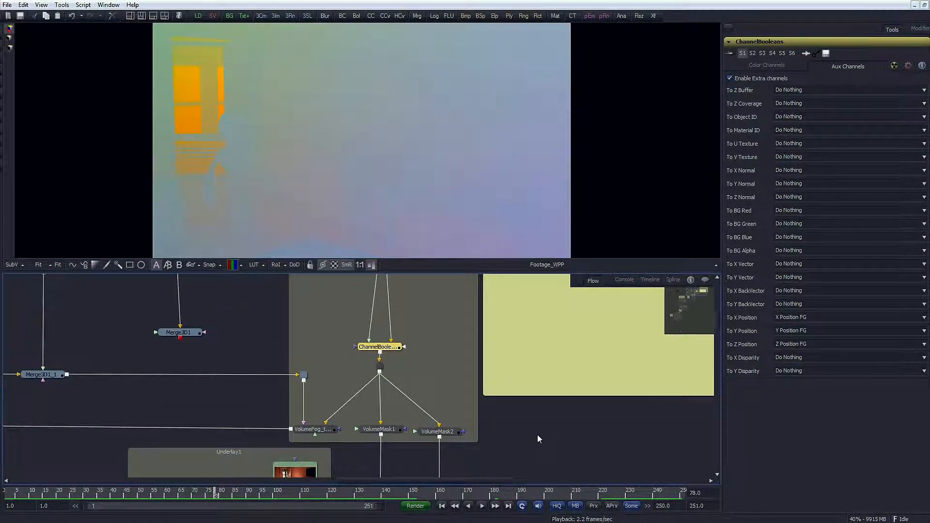
{"action": "key", "text": "ctrl+space"}
{"action": "left_click", "coordinate": [178, 382]}
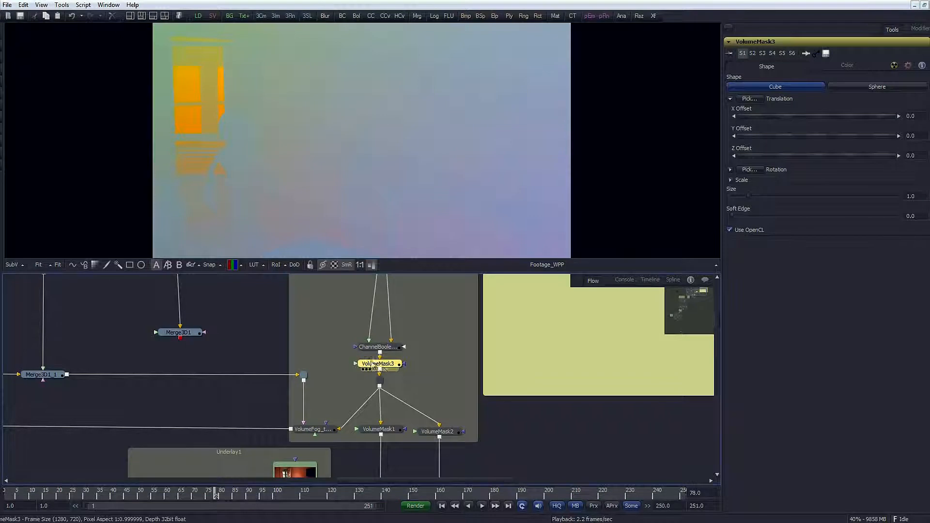
{"action": "left_click_drag", "start_coordinate": [390, 372], "coordinate": [530, 437]}
{"action": "left_click_drag", "start_coordinate": [381, 352], "coordinate": [528, 435]}
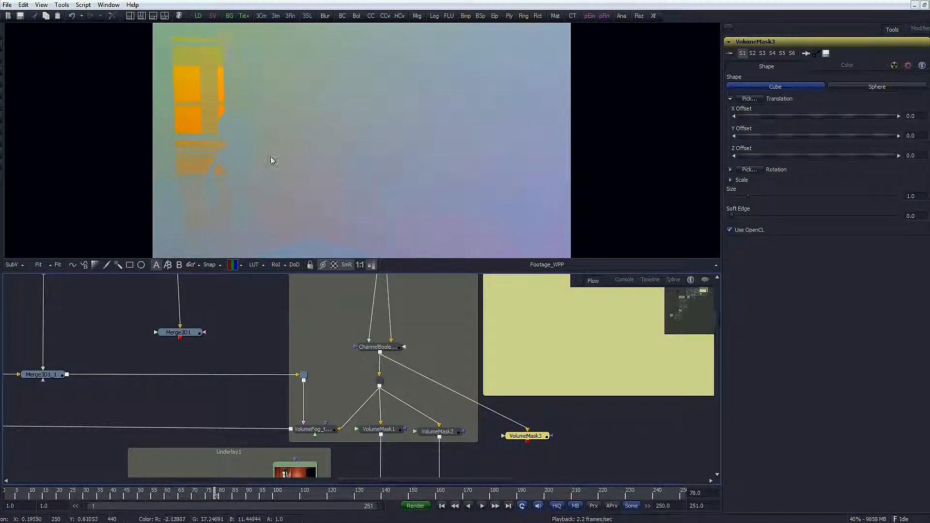
Switch to a two-viewer layout and display the new volume mask in the second viewer.
{"action": "left_click", "coordinate": [141, 15]}
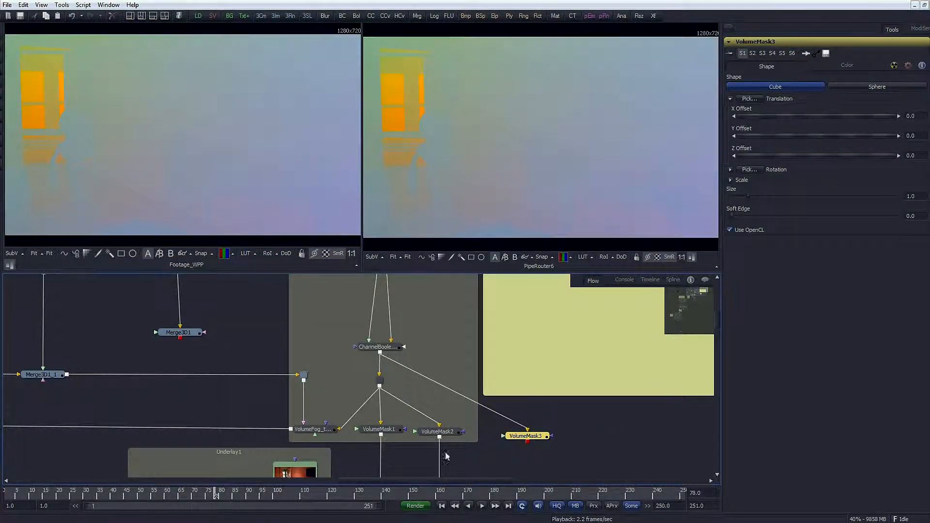
{"action": "left_click_drag", "start_coordinate": [431, 329], "coordinate": [443, 453]}
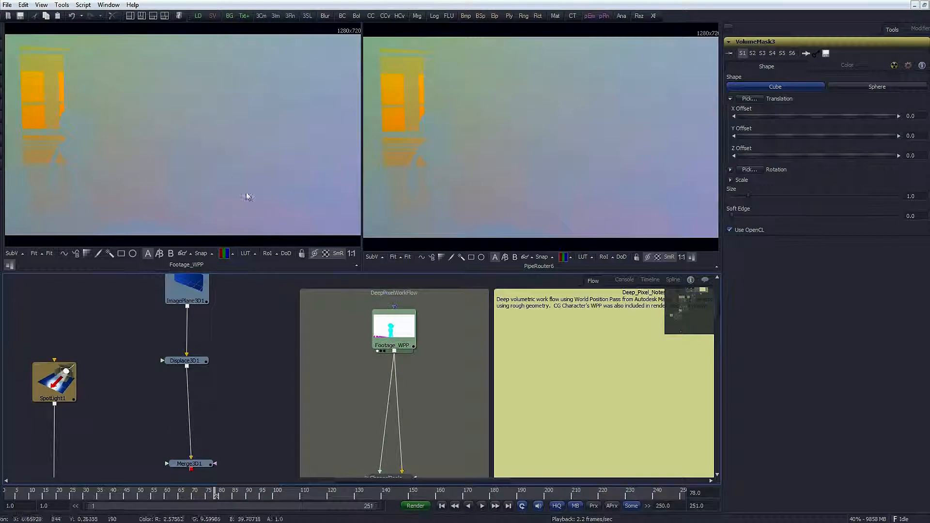
{"action": "left_click_drag", "start_coordinate": [344, 419], "coordinate": [277, 329]}
{"action": "left_click_drag", "start_coordinate": [520, 455], "coordinate": [507, 416]}
{"action": "left_click_drag", "start_coordinate": [468, 446], "coordinate": [454, 176]}
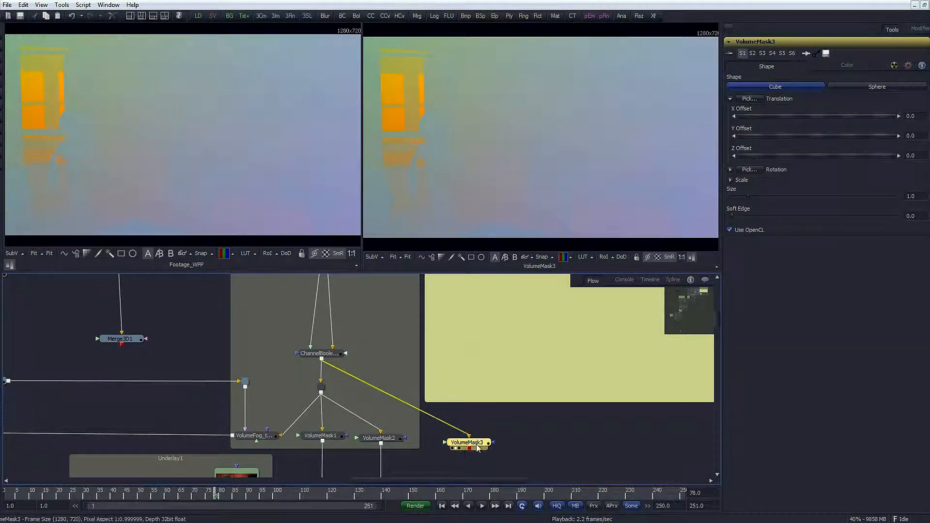
Turn on Mask Only in the new volume mask's color settings.
{"action": "left_click", "coordinate": [851, 66]}
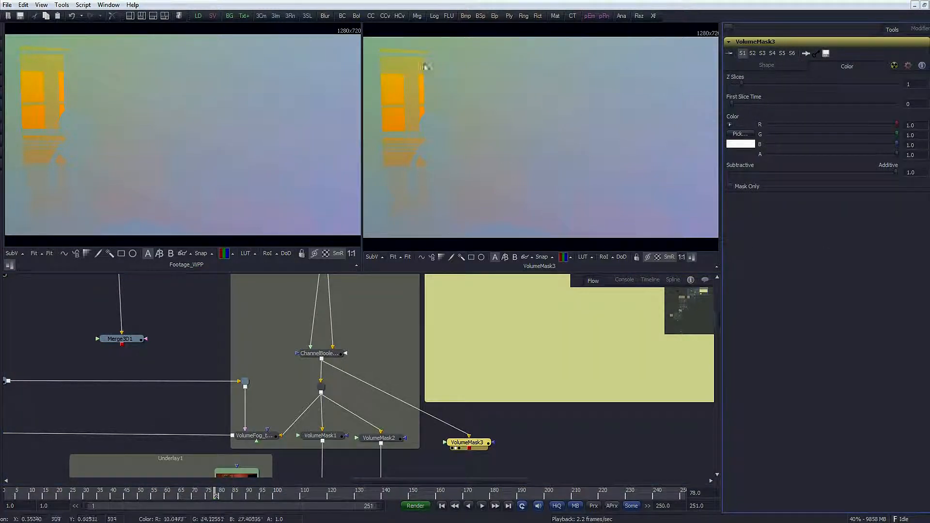
{"action": "left_click", "coordinate": [730, 186]}
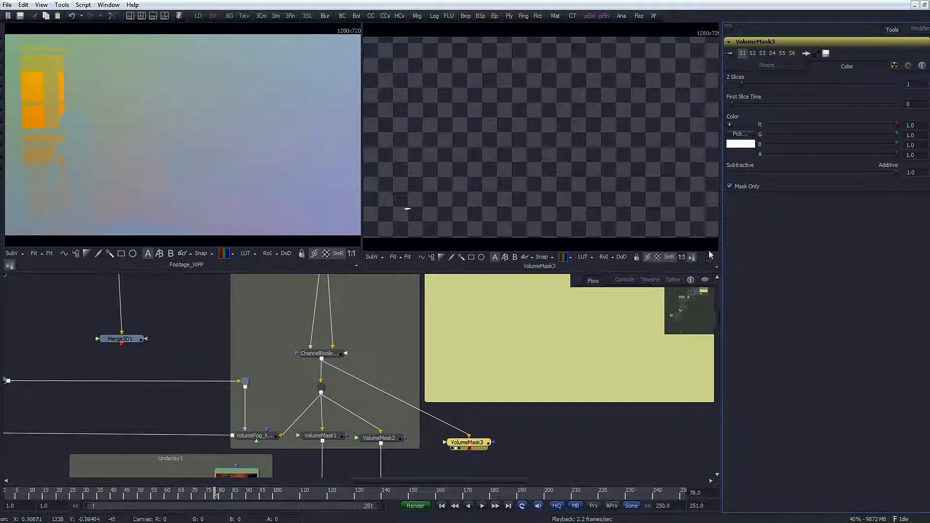
Set the volume mask's size to 10 and pick its translation from the back wall in the image.
{"action": "left_click", "coordinate": [775, 68]}
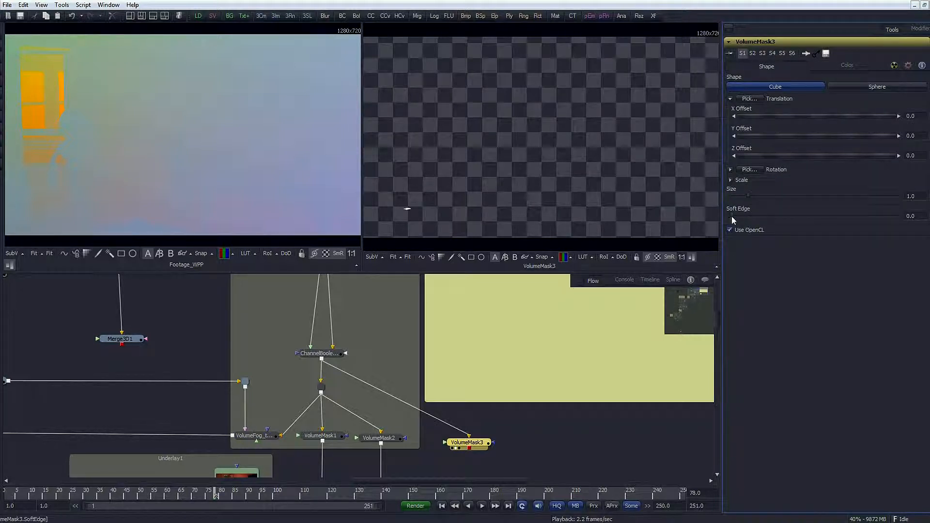
{"action": "left_click_drag", "start_coordinate": [748, 197], "coordinate": [898, 197]}
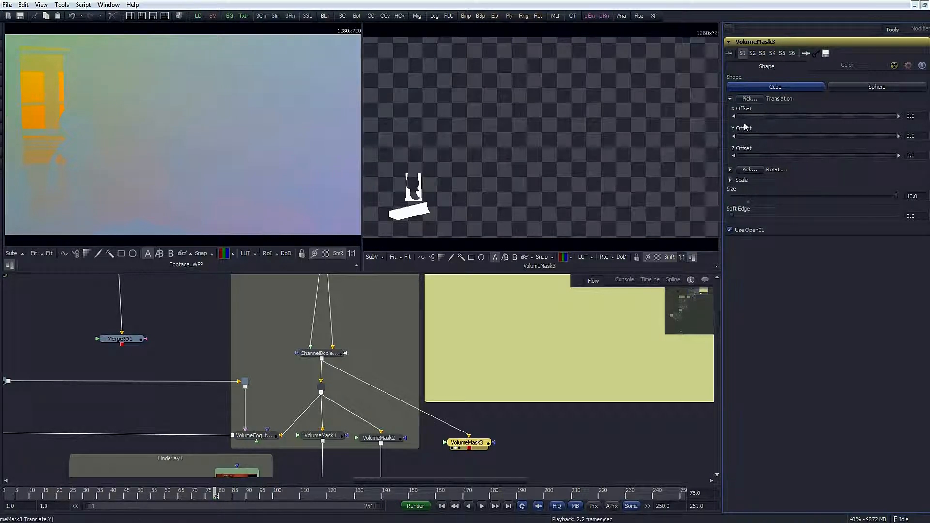
{"action": "left_click_drag", "start_coordinate": [751, 102], "coordinate": [520, 152]}
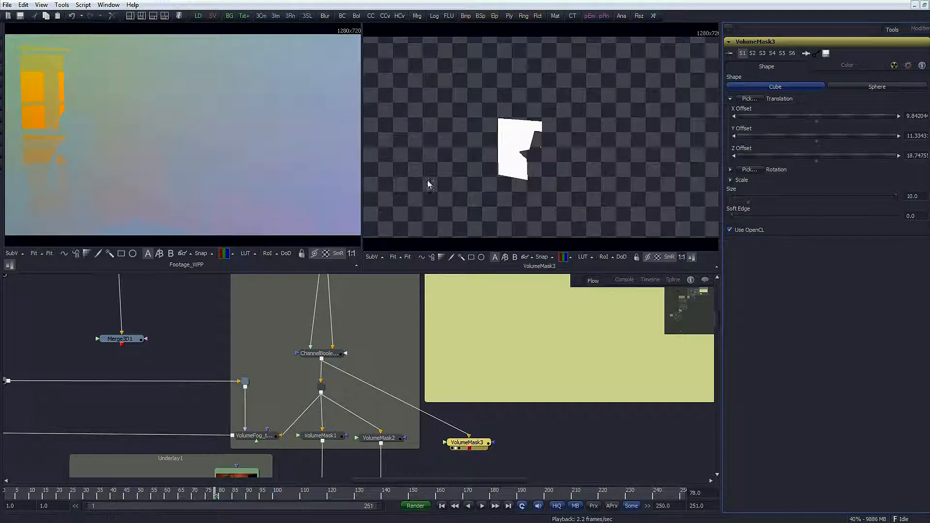
Add a Color Corrector below the volume mask, feed it the 130204_Blue footage, and display it in the first viewer.
{"action": "scroll", "coordinate": [541, 453], "scroll_direction": "down", "scroll_amount": 3}
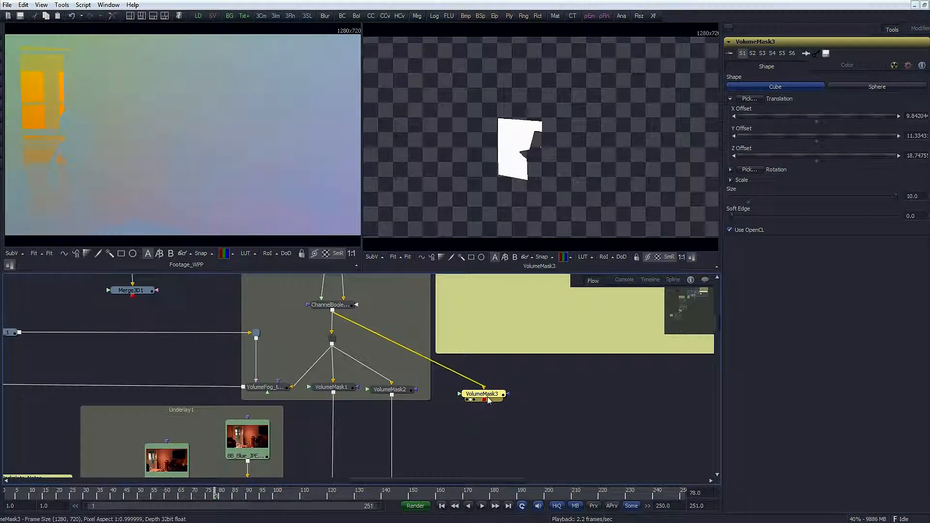
{"action": "left_click_drag", "start_coordinate": [405, 437], "coordinate": [410, 407]}
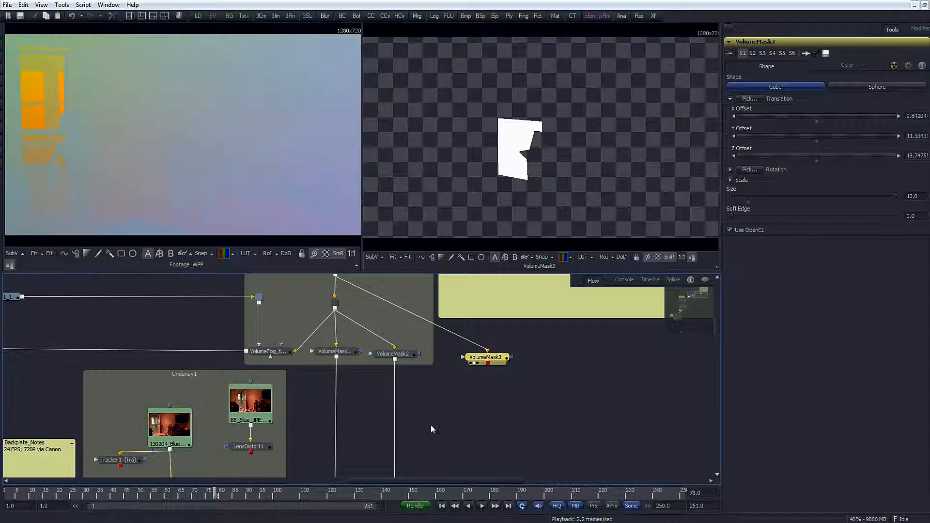
{"action": "left_click", "coordinate": [479, 419]}
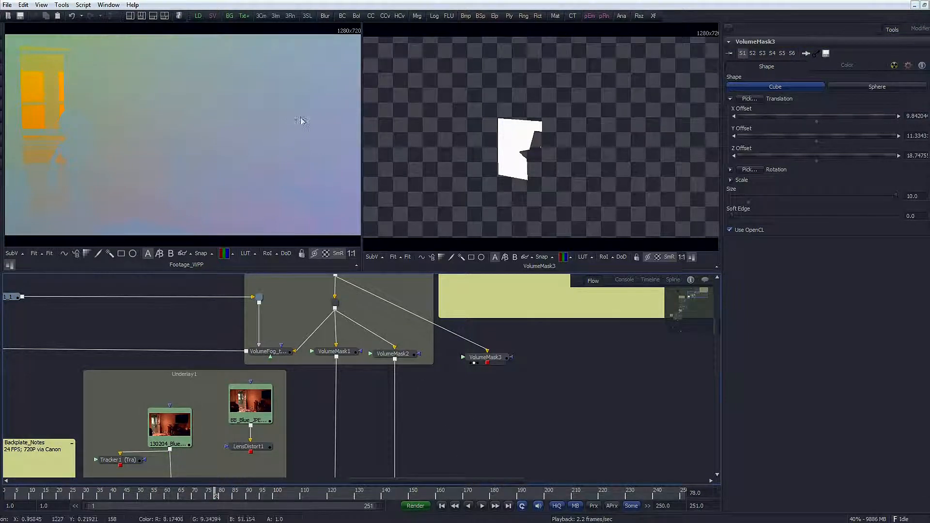
{"action": "left_click", "coordinate": [372, 18]}
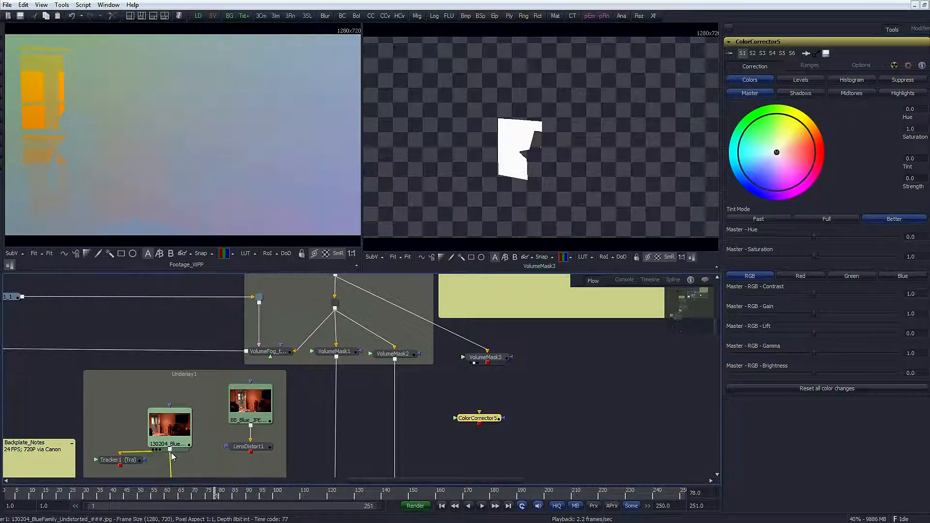
{"action": "left_click_drag", "start_coordinate": [170, 450], "coordinate": [235, 167]}
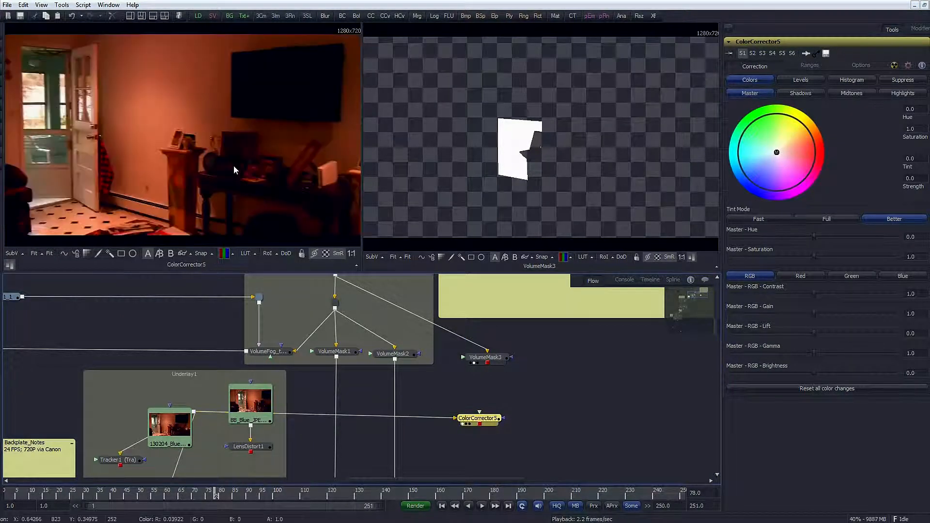
{"action": "left_click_drag", "start_coordinate": [487, 420], "coordinate": [502, 415]}
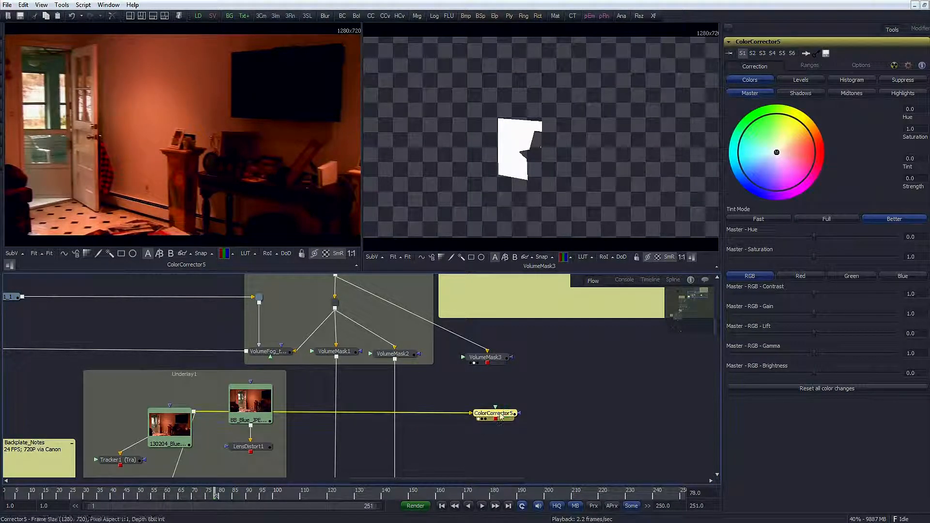
Connect the new volume mask's output to the color corrector as its effect mask.
{"action": "left_click", "coordinate": [495, 359]}
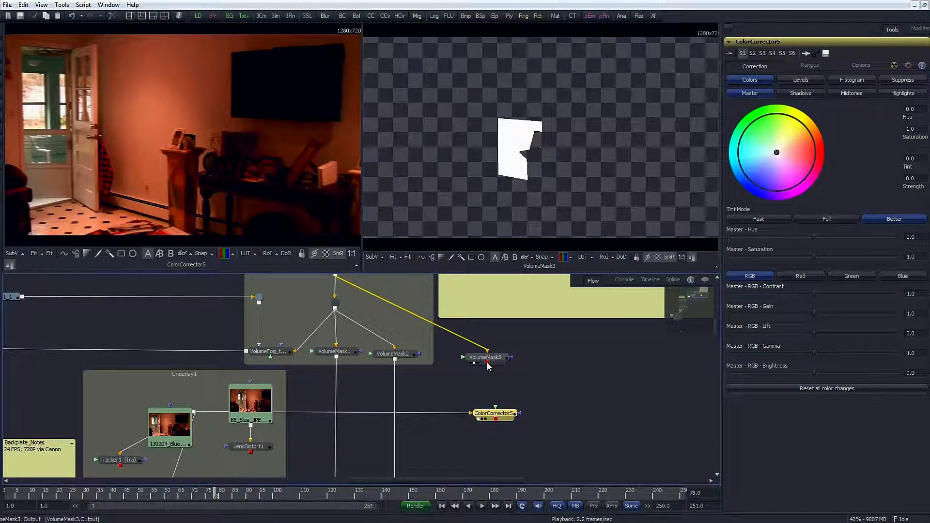
{"action": "left_click_drag", "start_coordinate": [488, 367], "coordinate": [498, 417]}
{"action": "left_click", "coordinate": [516, 439]}
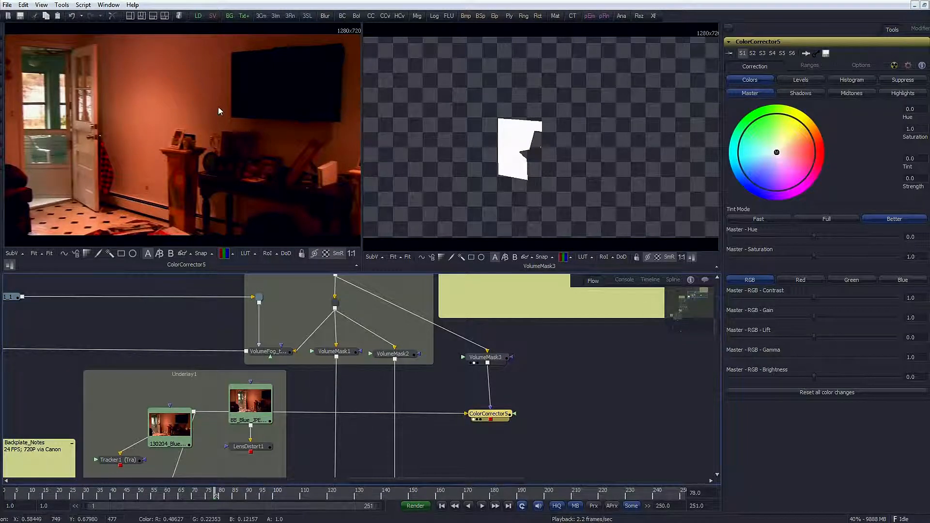
Raise the color corrector's Master RGB Gamma and set the volume mask's Soft Edge to about 0.1.
{"action": "left_click_drag", "start_coordinate": [815, 359], "coordinate": [892, 366]}
{"action": "left_click", "coordinate": [486, 358]}
{"action": "mouse_move", "coordinate": [734, 217]}
{"action": "left_mouse_down"}
{"action": "mouse_move", "coordinate": [761, 215]}
{"action": "mouse_move", "coordinate": [750, 216]}
{"action": "left_mouse_up"}
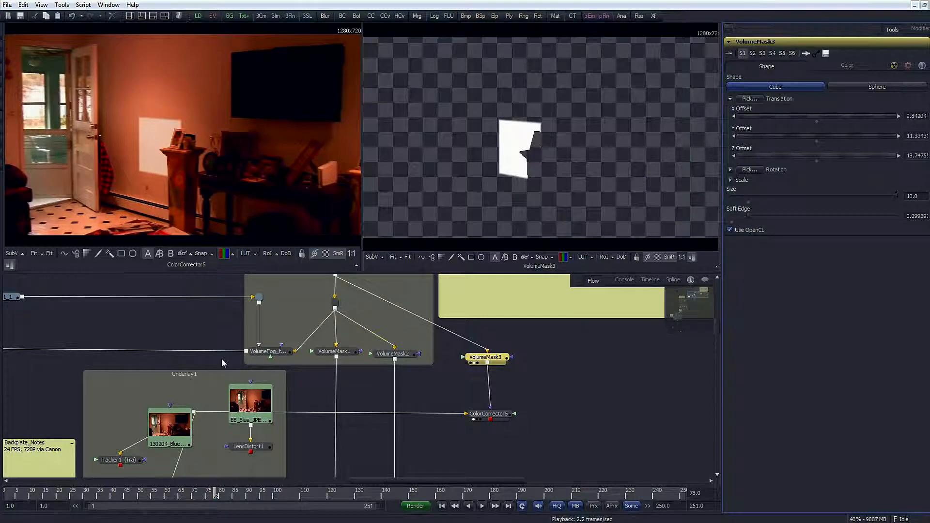
{"action": "left_click_drag", "start_coordinate": [158, 359], "coordinate": [110, 406]}
{"action": "left_click_drag", "start_coordinate": [527, 408], "coordinate": [485, 380]}
{"action": "left_click_drag", "start_coordinate": [23, 412], "coordinate": [211, 294]}
{"action": "left_click_drag", "start_coordinate": [143, 428], "coordinate": [185, 337]}
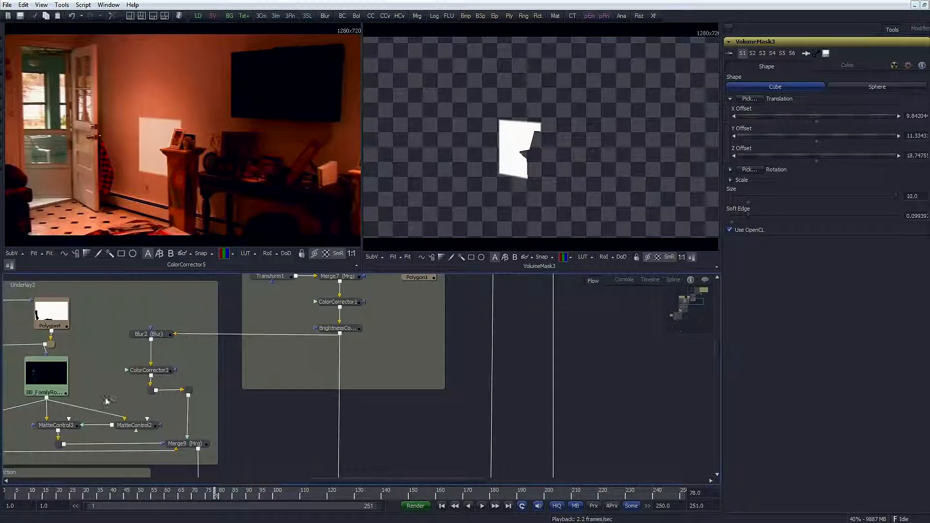
{"action": "left_click_drag", "start_coordinate": [406, 368], "coordinate": [332, 357]}
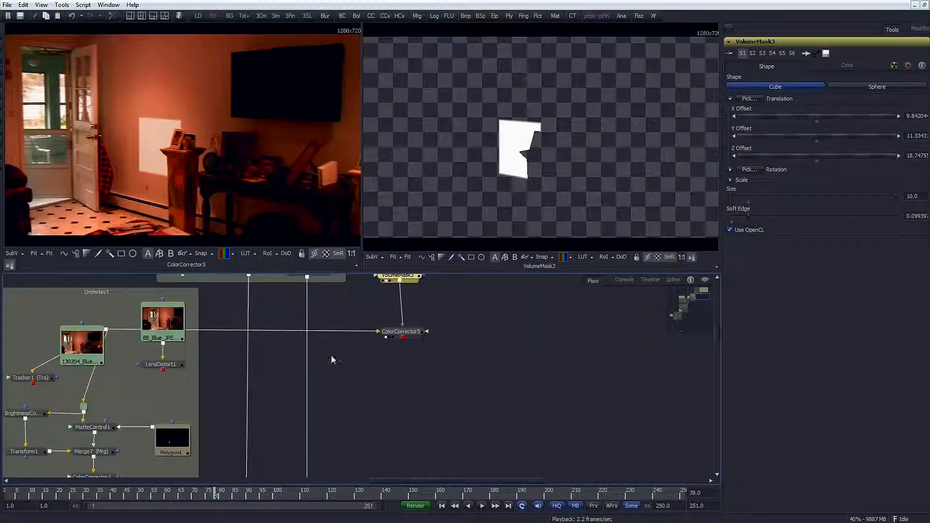
Switch the new volume mask's shape to a sphere.
{"action": "left_click_drag", "start_coordinate": [456, 342], "coordinate": [367, 322]}
{"action": "scroll", "coordinate": [368, 349], "scroll_direction": "down", "scroll_amount": 2}
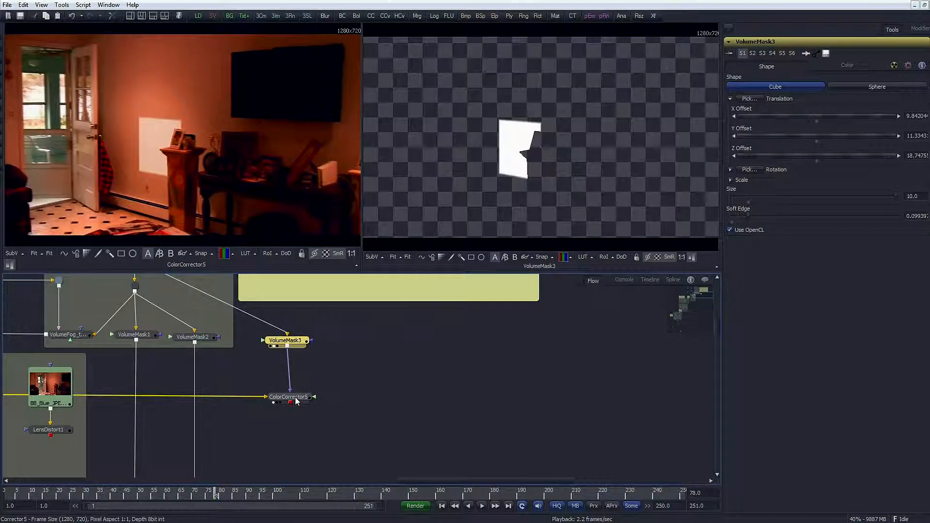
{"action": "left_click", "coordinate": [290, 397]}
{"action": "left_click", "coordinate": [285, 340]}
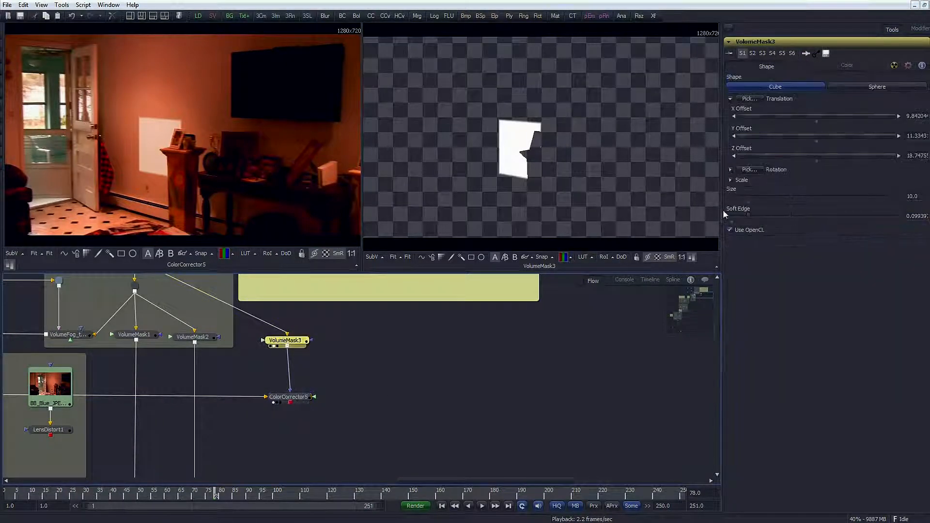
{"action": "left_click", "coordinate": [893, 85]}
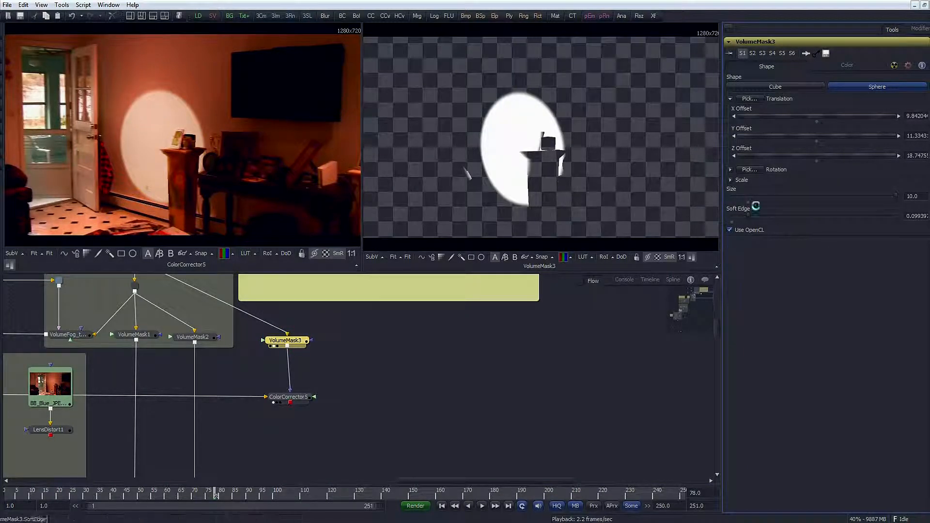
Unlock the sphere mask's scale, stretch it to about 2.17 in X, 3.06 in Y and 1.07 in Z, and lower its Y Offset to about 0.65.
{"action": "left_click", "coordinate": [730, 180]}
{"action": "left_click", "coordinate": [735, 191]}
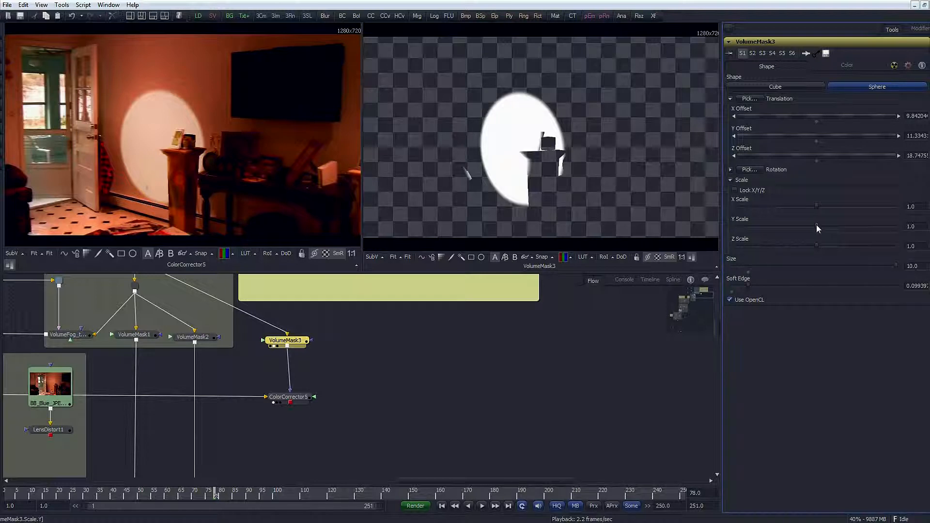
{"action": "left_click_drag", "start_coordinate": [816, 225], "coordinate": [839, 209]}
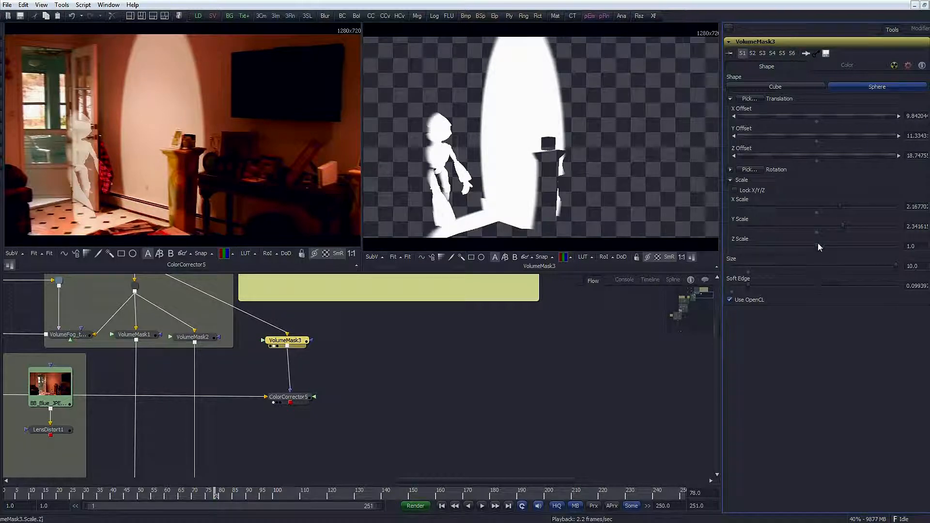
{"action": "left_click_drag", "start_coordinate": [816, 245], "coordinate": [858, 231]}
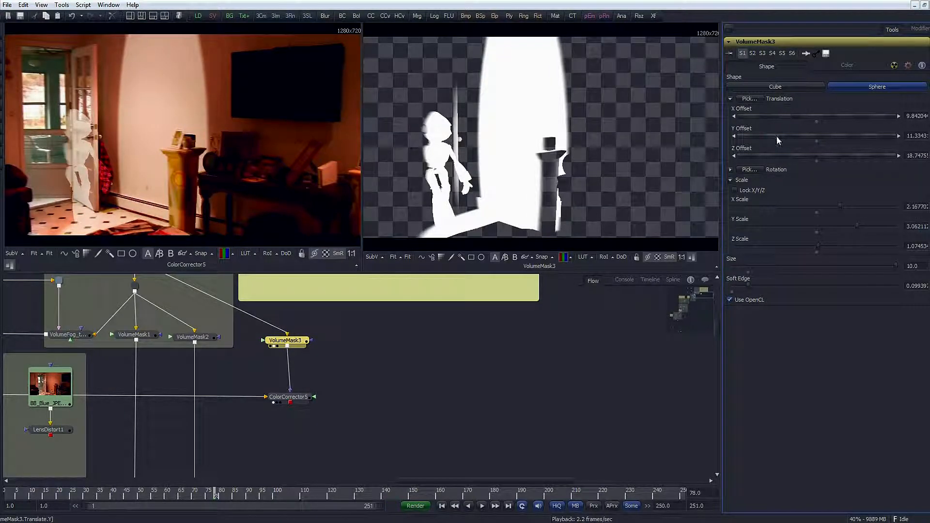
{"action": "left_click_drag", "start_coordinate": [778, 135], "coordinate": [831, 140]}
{"action": "left_click_drag", "start_coordinate": [904, 155], "coordinate": [609, 127]}
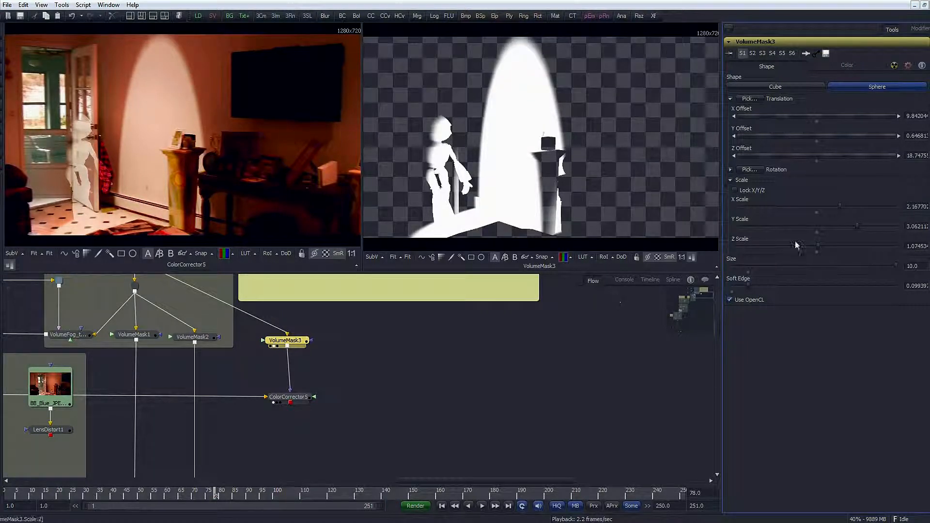
Lower the color corrector's Master RGB Gamma to about 1.95.
{"action": "left_click", "coordinate": [288, 397]}
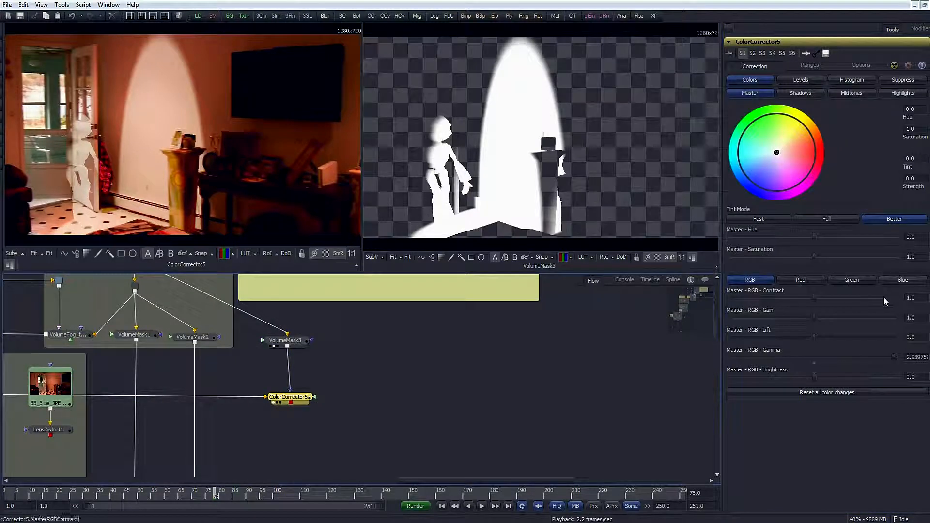
{"action": "left_click_drag", "start_coordinate": [893, 356], "coordinate": [852, 356]}
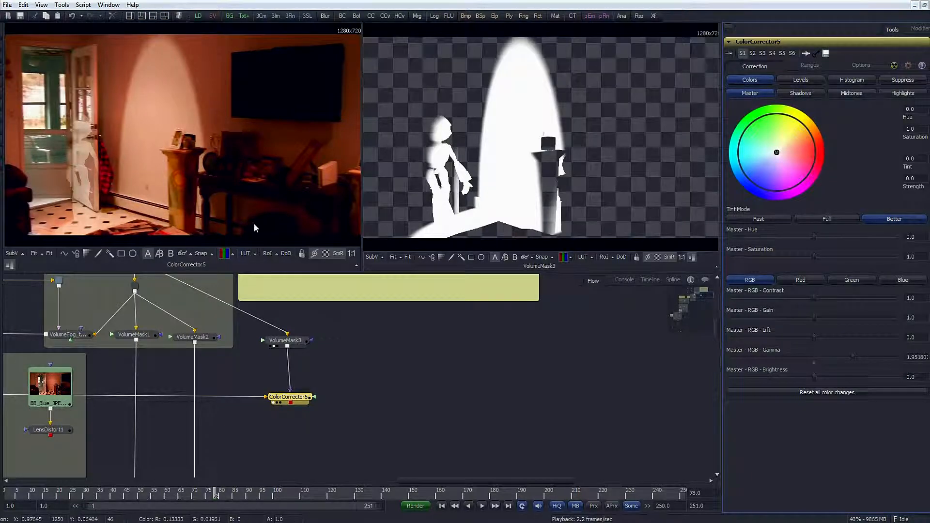
Display the CG character's combined shadow and reflection merge, Merge8, in the first viewer.
{"action": "scroll", "coordinate": [237, 302], "scroll_direction": "down", "scroll_amount": 3}
{"action": "left_click_drag", "start_coordinate": [522, 396], "coordinate": [544, 297]}
{"action": "left_click_drag", "start_coordinate": [525, 381], "coordinate": [527, 311]}
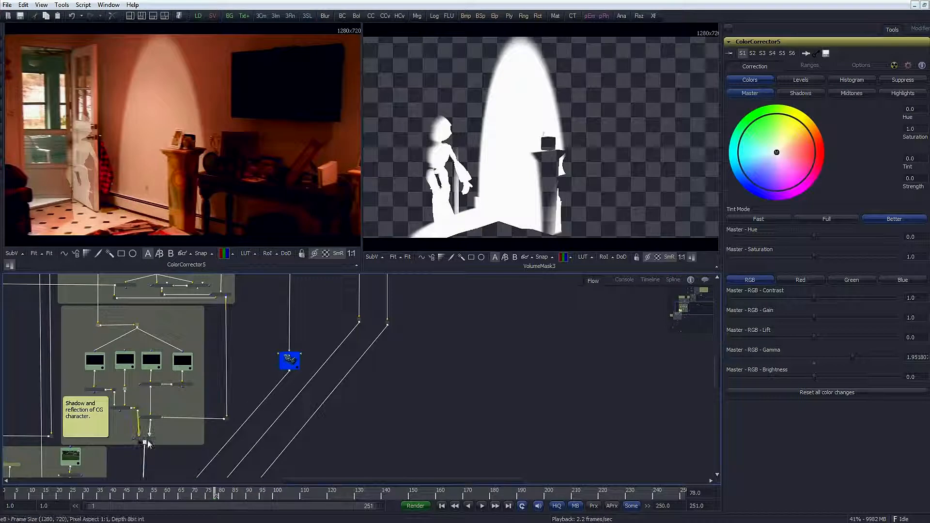
{"action": "left_click_drag", "start_coordinate": [146, 442], "coordinate": [155, 146]}
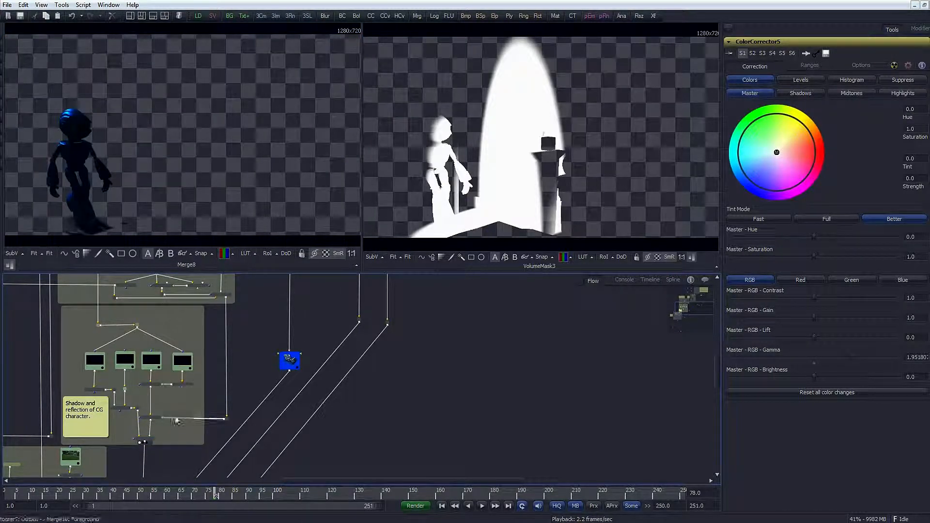
{"action": "mouse_move", "coordinate": [180, 405]}
{"action": "left_mouse_down"}
{"action": "mouse_move", "coordinate": [175, 461]}
{"action": "mouse_move", "coordinate": [170, 409]}
{"action": "left_mouse_up"}
Merge the CG character from Merge8 over the color-corrected footage and display the new merge in the first viewer.
{"action": "scroll", "coordinate": [491, 413], "scroll_direction": "down", "scroll_amount": 1}
{"action": "scroll", "coordinate": [490, 412], "scroll_direction": "down", "scroll_amount": 1}
{"action": "left_click_drag", "start_coordinate": [540, 376], "coordinate": [492, 432]}
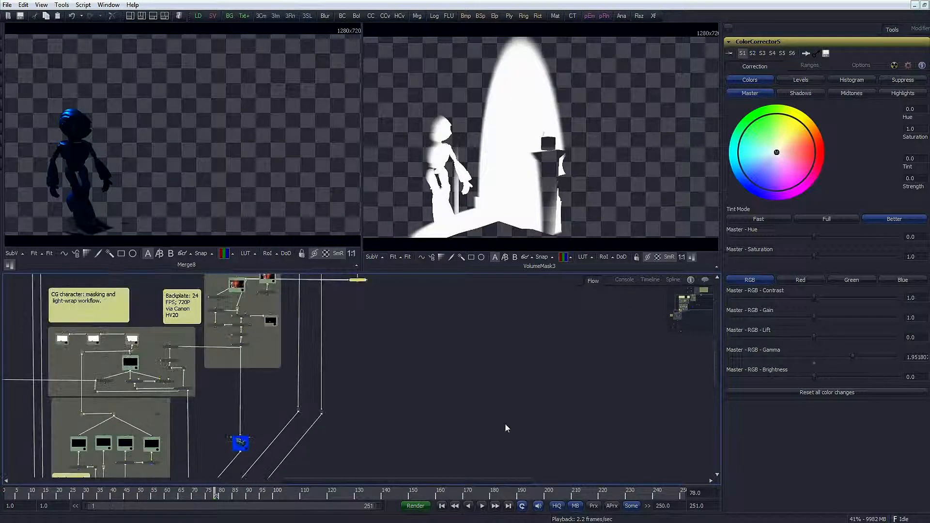
{"action": "scroll", "coordinate": [490, 430], "scroll_direction": "down", "scroll_amount": 1}
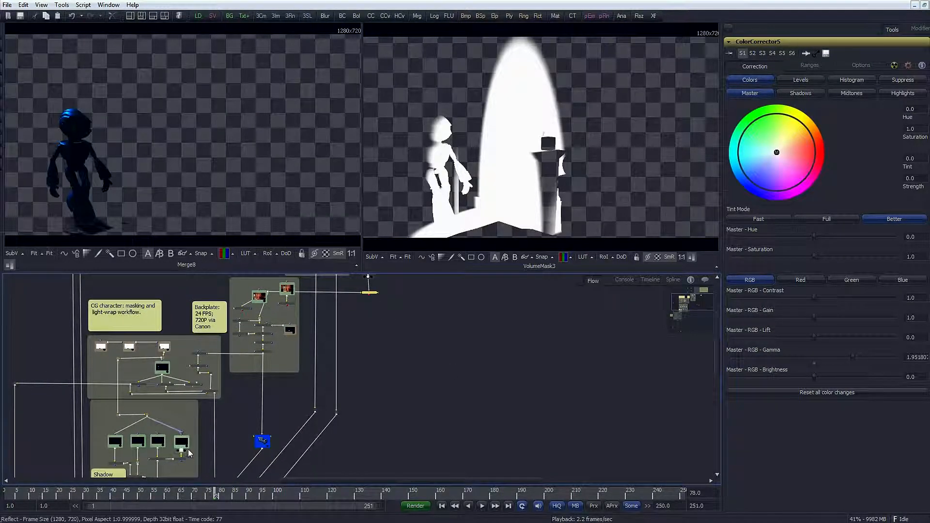
{"action": "left_click_drag", "start_coordinate": [188, 444], "coordinate": [191, 413]}
{"action": "left_click_drag", "start_coordinate": [169, 461], "coordinate": [338, 397]}
{"action": "scroll", "coordinate": [442, 396], "scroll_direction": "down", "scroll_amount": 1}
{"action": "left_click_drag", "start_coordinate": [477, 382], "coordinate": [455, 408]}
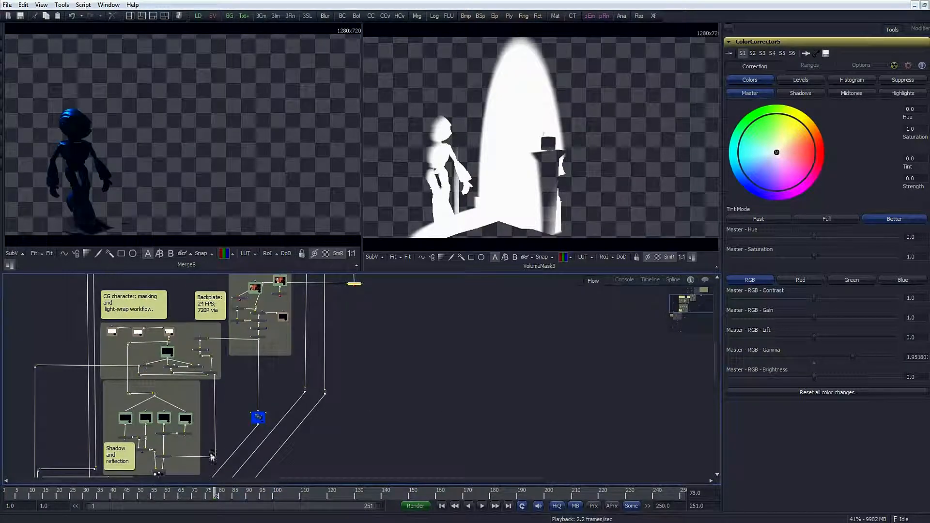
{"action": "left_click_drag", "start_coordinate": [156, 474], "coordinate": [354, 284]}
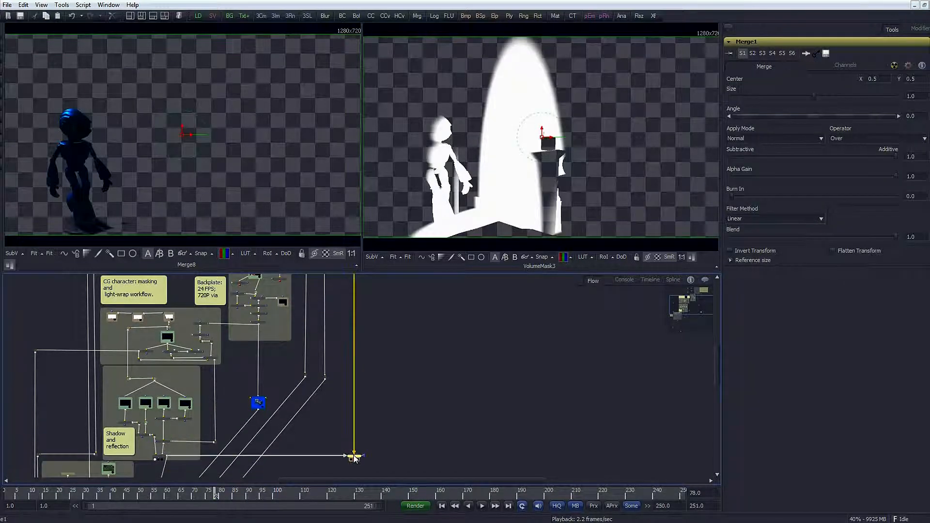
{"action": "key", "text": "1"}
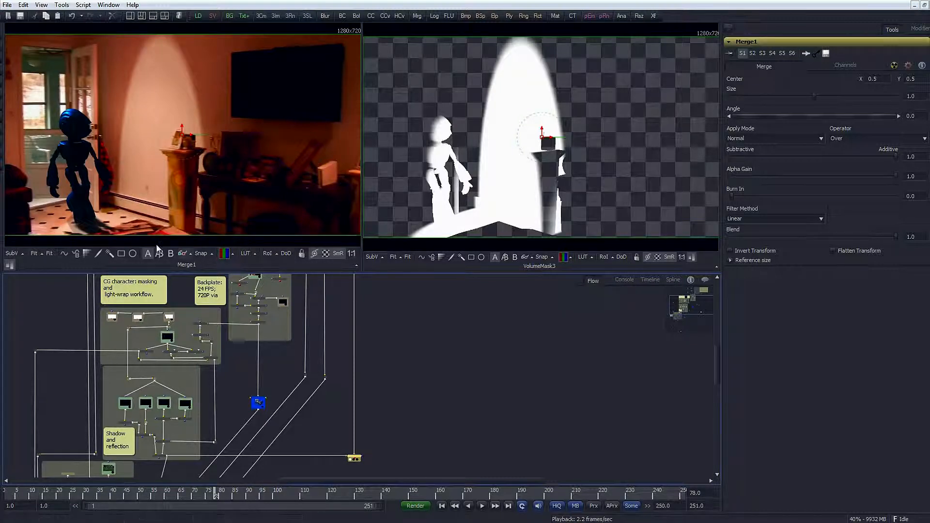
Detach the color corrector from the volume mask and the footage branch, and move it below the new character merge.
{"action": "left_click_drag", "start_coordinate": [469, 397], "coordinate": [407, 360]}
{"action": "left_click_drag", "start_coordinate": [551, 371], "coordinate": [499, 423]}
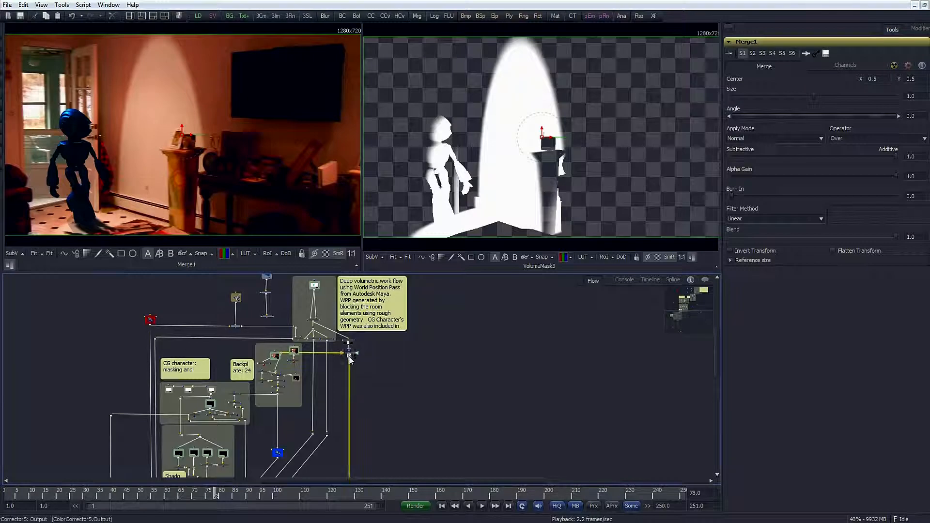
{"action": "left_click_drag", "start_coordinate": [352, 357], "coordinate": [350, 366]}
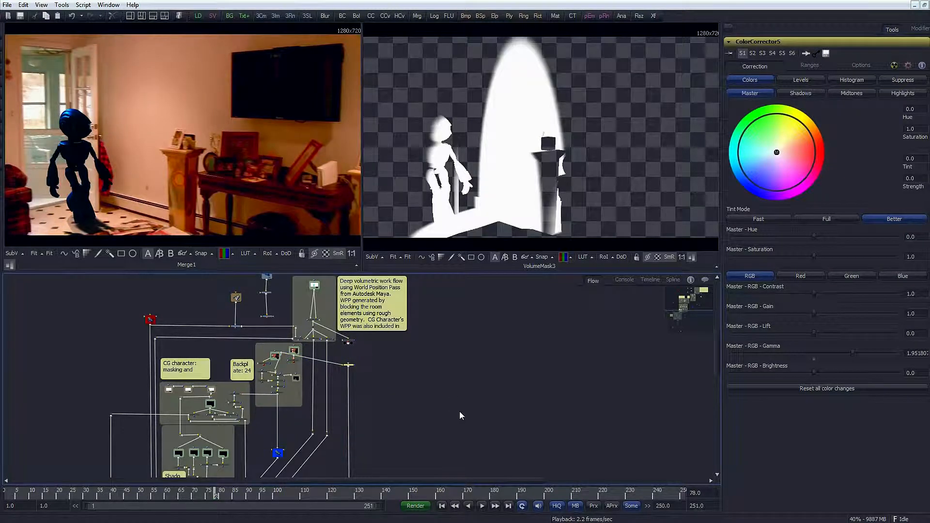
{"action": "left_click_drag", "start_coordinate": [456, 411], "coordinate": [442, 363]}
{"action": "left_click_drag", "start_coordinate": [335, 318], "coordinate": [335, 315]}
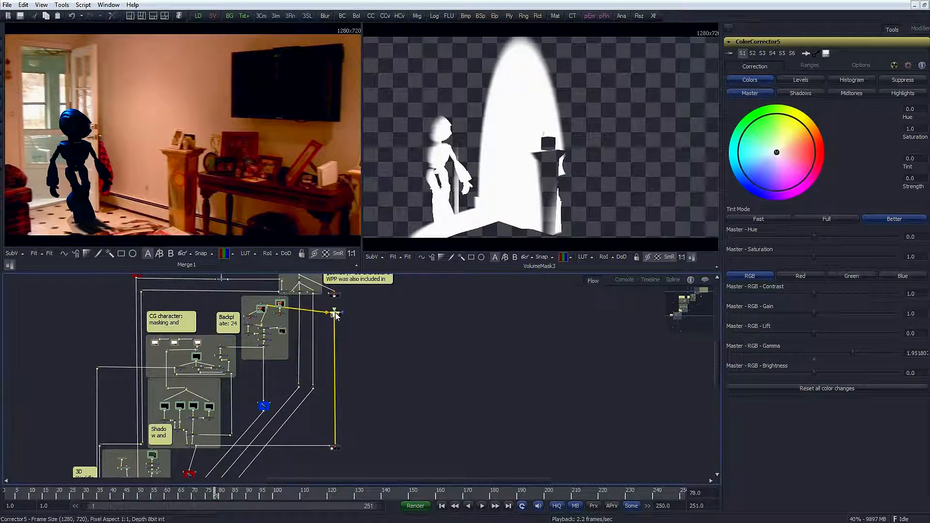
{"action": "left_click_drag", "start_coordinate": [337, 315], "coordinate": [354, 316]}
{"action": "left_click_drag", "start_coordinate": [341, 465], "coordinate": [348, 414]}
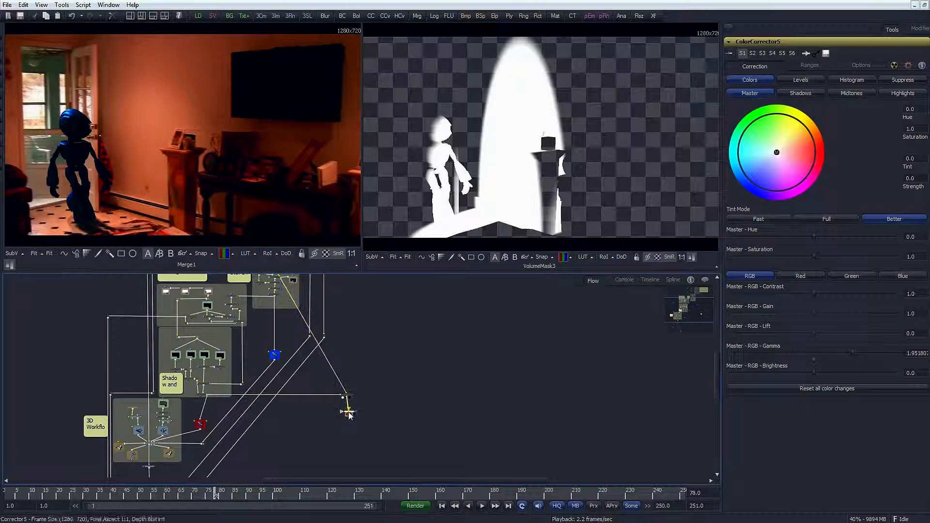
Delete the extra Merge2 node, feed Merge1's output into the color corrector, and display the corrector in the first viewer.
{"action": "left_click", "coordinate": [348, 414]}
{"action": "scroll", "coordinate": [461, 414], "scroll_direction": "up", "scroll_amount": 2}
{"action": "scroll", "coordinate": [460, 414], "scroll_direction": "up", "scroll_amount": 1}
{"action": "left_click_drag", "start_coordinate": [309, 426], "coordinate": [354, 415]}
{"action": "scroll", "coordinate": [256, 390], "scroll_direction": "up", "scroll_amount": 5}
{"action": "left_click_drag", "start_coordinate": [428, 393], "coordinate": [265, 268]}
{"action": "left_click", "coordinate": [315, 400]}
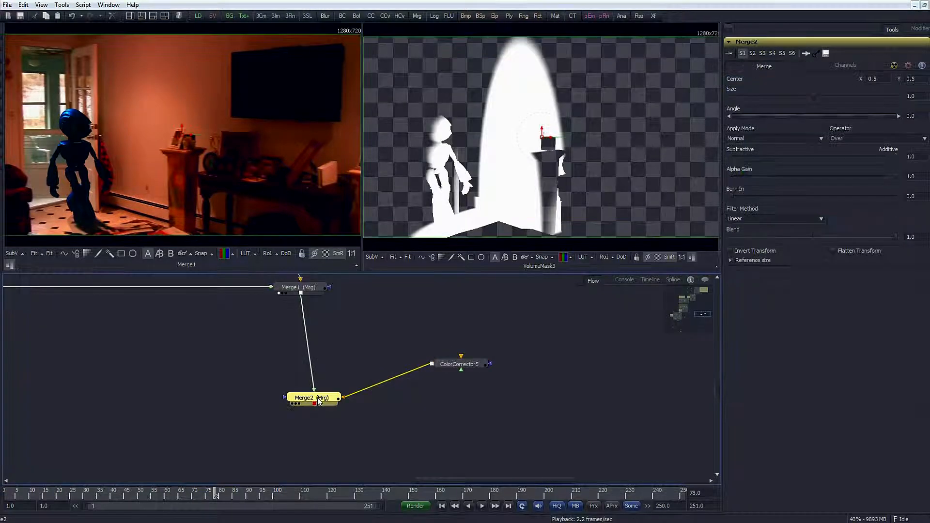
{"action": "key", "text": "Delete"}
{"action": "left_click_drag", "start_coordinate": [301, 297], "coordinate": [457, 364]}
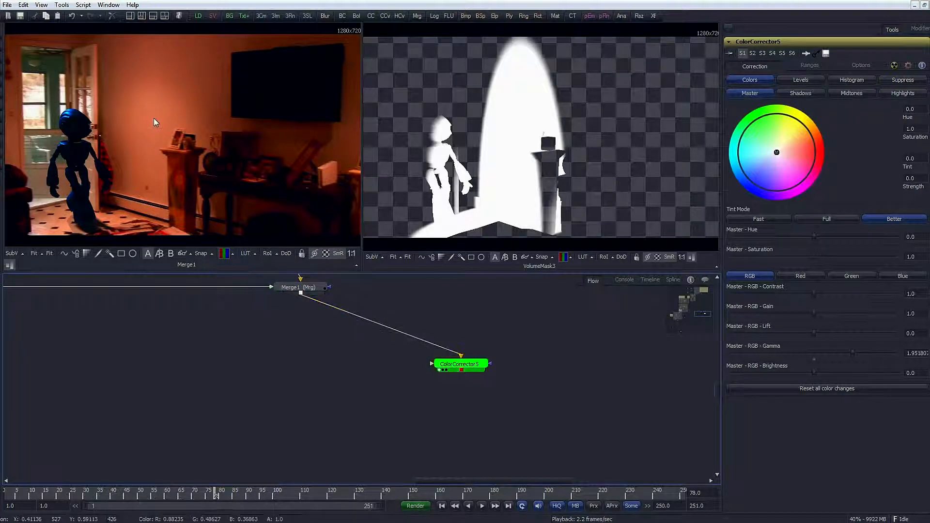
{"action": "key", "text": "1"}
Reconnect the sphere volume mask's output to the relocated color corrector as its effect mask.
{"action": "scroll", "coordinate": [627, 355], "scroll_direction": "down", "scroll_amount": 5}
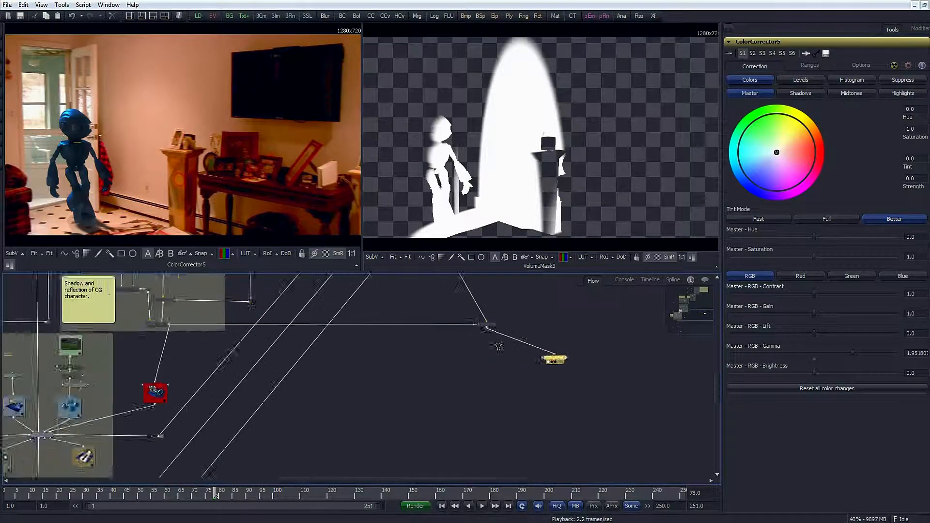
{"action": "left_click_drag", "start_coordinate": [492, 351], "coordinate": [481, 371]}
{"action": "left_click", "coordinate": [481, 371]}
{"action": "scroll", "coordinate": [482, 371], "scroll_direction": "down", "scroll_amount": 3}
{"action": "scroll", "coordinate": [395, 301], "scroll_direction": "up", "scroll_amount": 4}
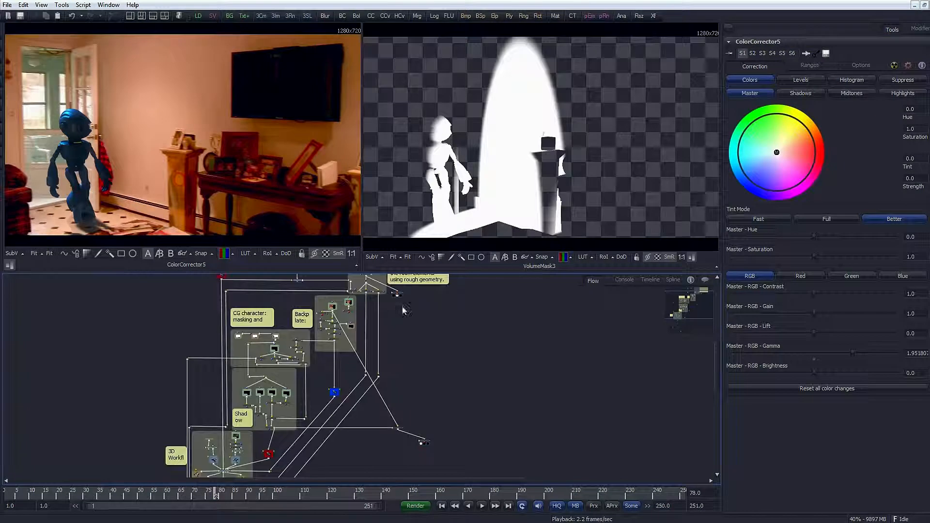
{"action": "left_click_drag", "start_coordinate": [394, 293], "coordinate": [428, 472]}
{"action": "left_click", "coordinate": [448, 490]}
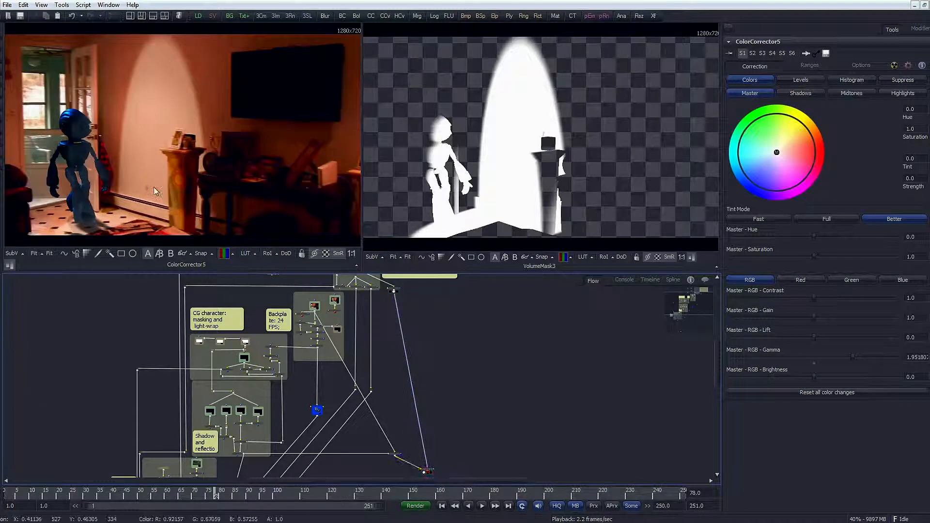
Raise the color corrector's Master RGB Gamma to about 2.22.
{"action": "left_click_drag", "start_coordinate": [435, 324], "coordinate": [428, 375]}
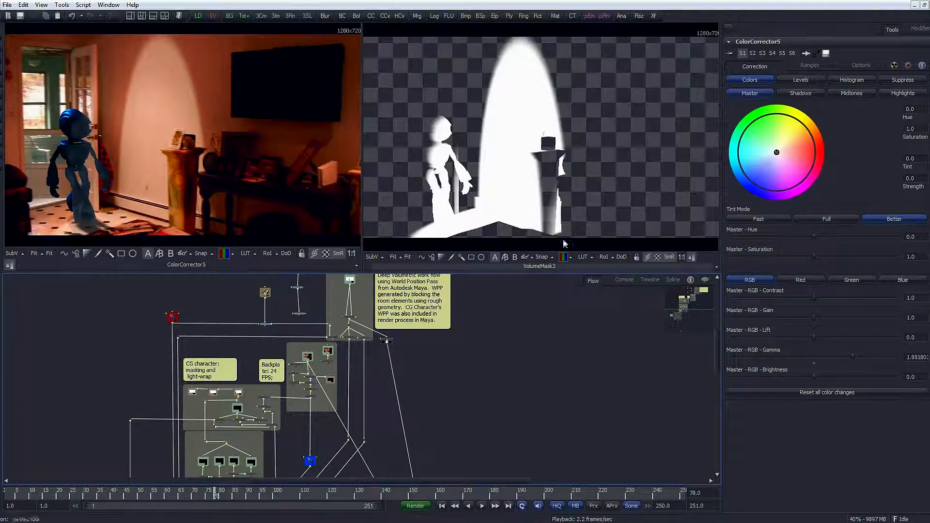
{"action": "mouse_move", "coordinate": [852, 356]}
{"action": "left_mouse_down"}
{"action": "mouse_move", "coordinate": [801, 355]}
{"action": "mouse_move", "coordinate": [862, 358]}
{"action": "left_mouse_up"}
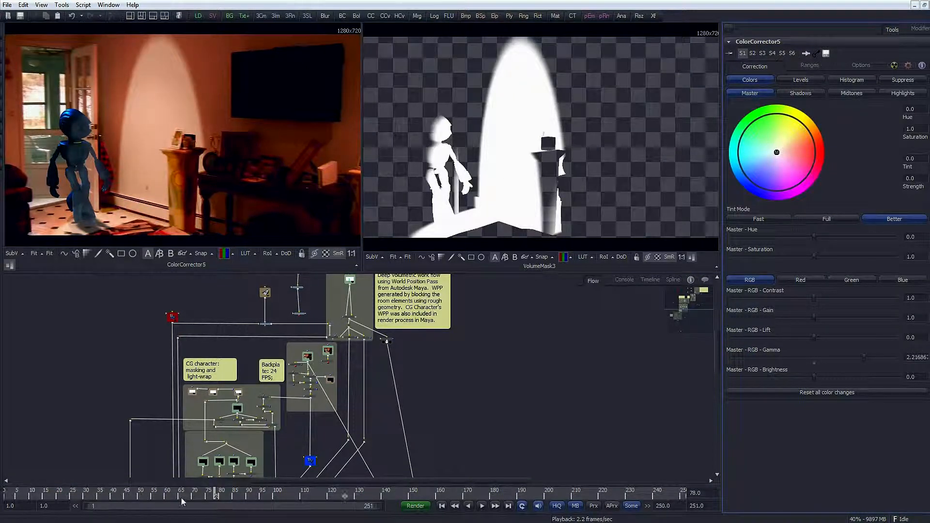
Check how the masked light falls on the room and character at several frames, including 193, 140, 117 and 112, ending on frame 102.
{"action": "left_click", "coordinate": [284, 497]}
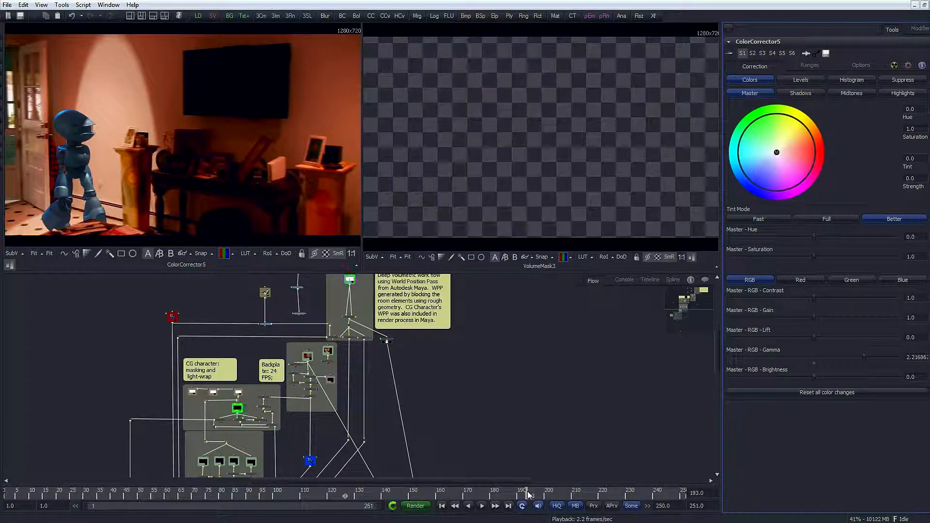
{"action": "left_click", "coordinate": [386, 493]}
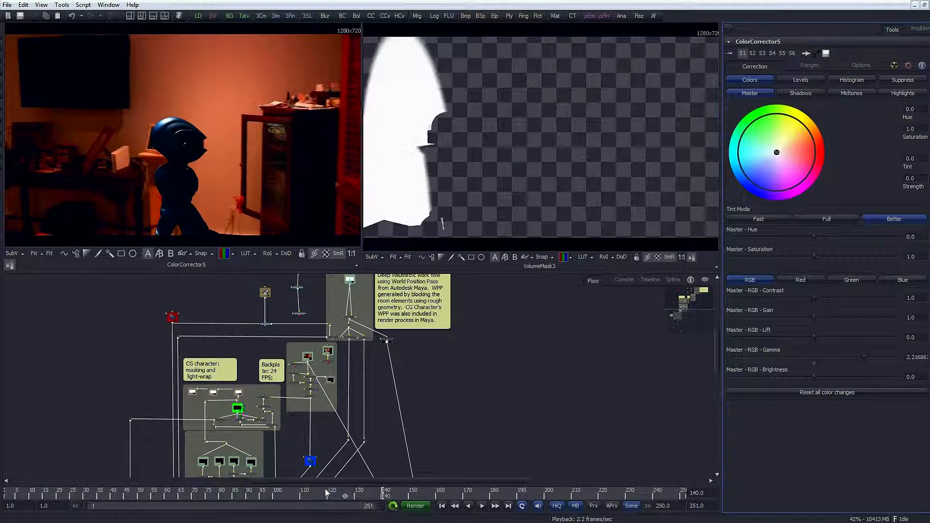
{"action": "left_click", "coordinate": [319, 493]}
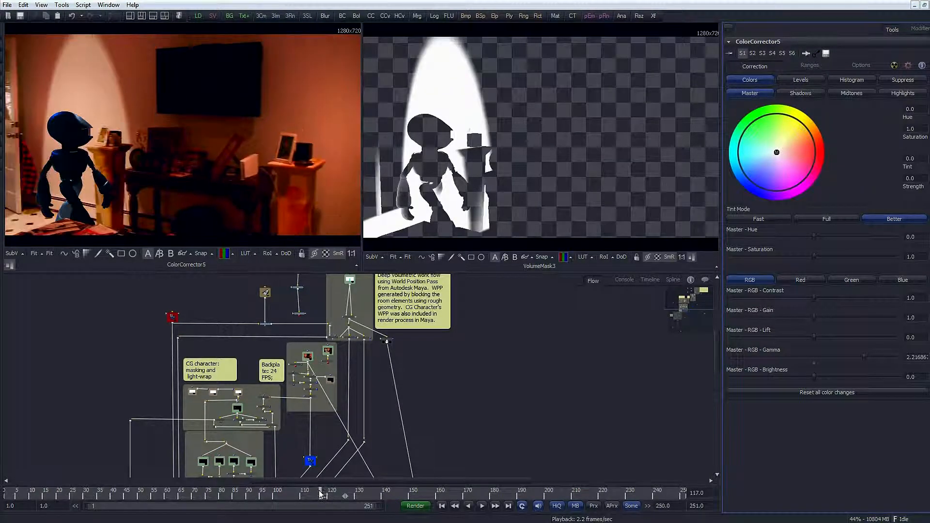
{"action": "left_click", "coordinate": [307, 493]}
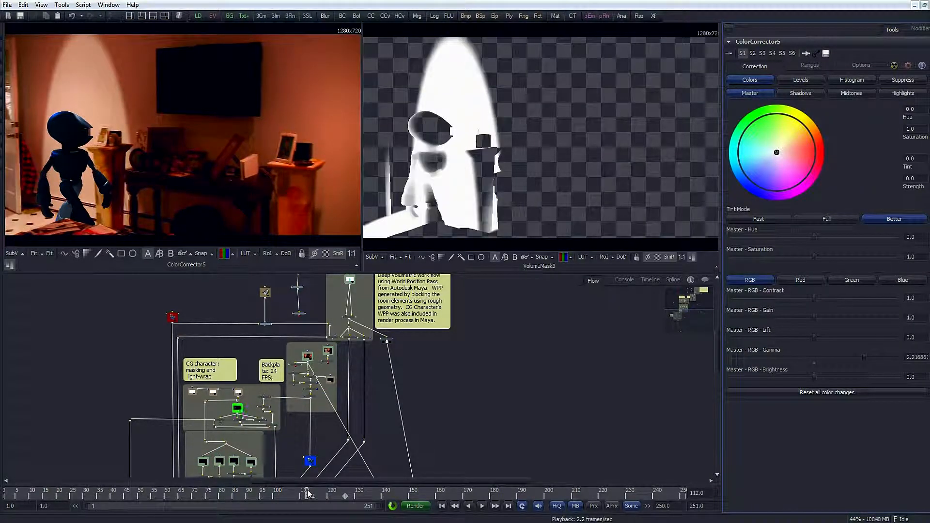
{"action": "left_click", "coordinate": [279, 494]}
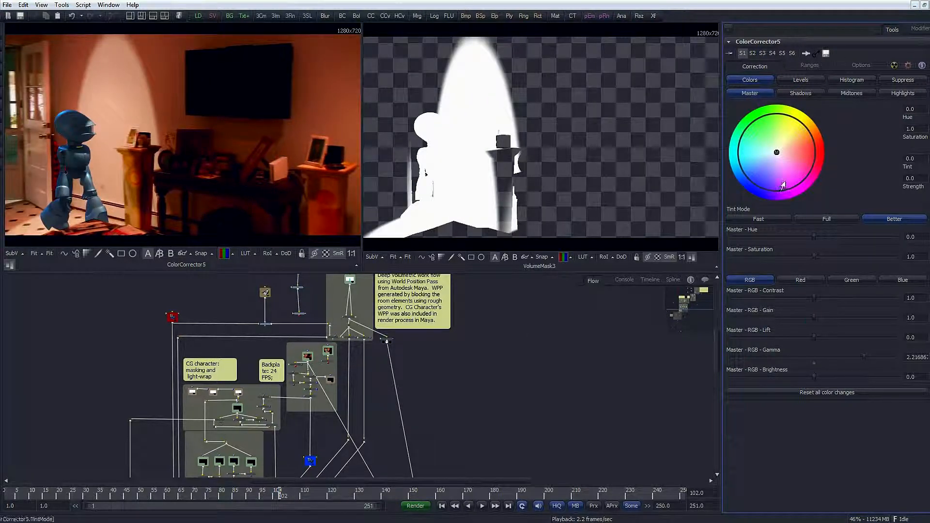
Tint the color corrector's master color red, with a Tint of about -0.009 and a Strength of 1.0.
{"action": "left_click", "coordinate": [777, 153]}
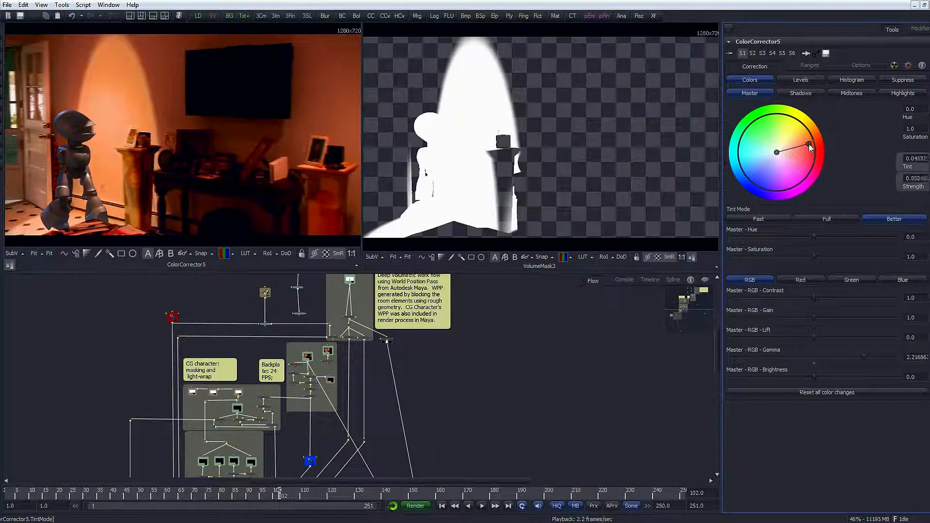
{"action": "mouse_move", "coordinate": [821, 143]}
{"action": "left_mouse_down"}
{"action": "mouse_move", "coordinate": [829, 149]}
{"action": "mouse_move", "coordinate": [829, 140]}
{"action": "left_mouse_up"}
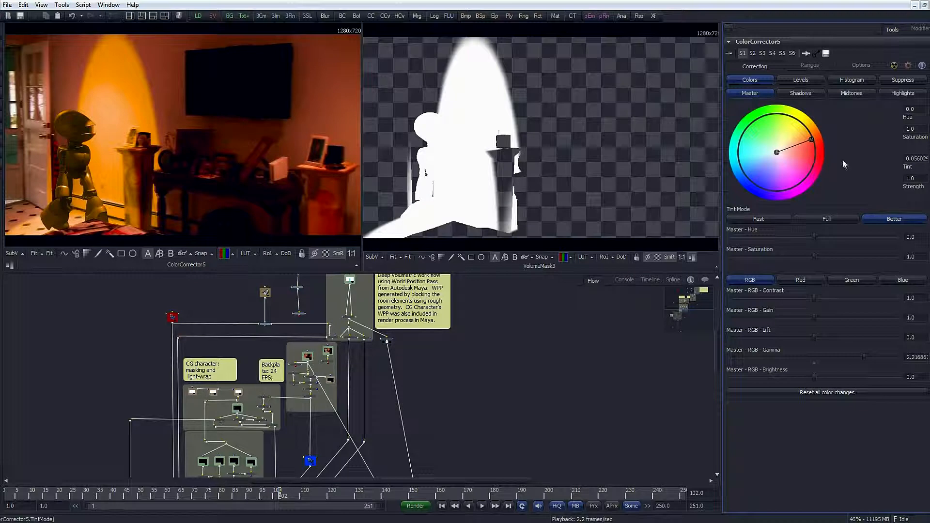
{"action": "left_click_drag", "start_coordinate": [810, 144], "coordinate": [857, 161]}
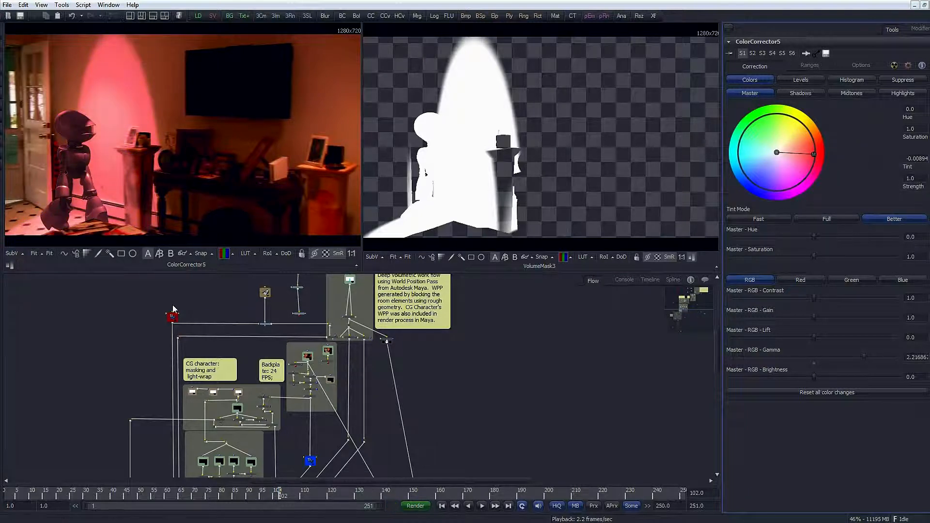
Check how the red masked light falls on the room and character at frames 81, 89 and 3.
{"action": "left_click", "coordinate": [223, 495]}
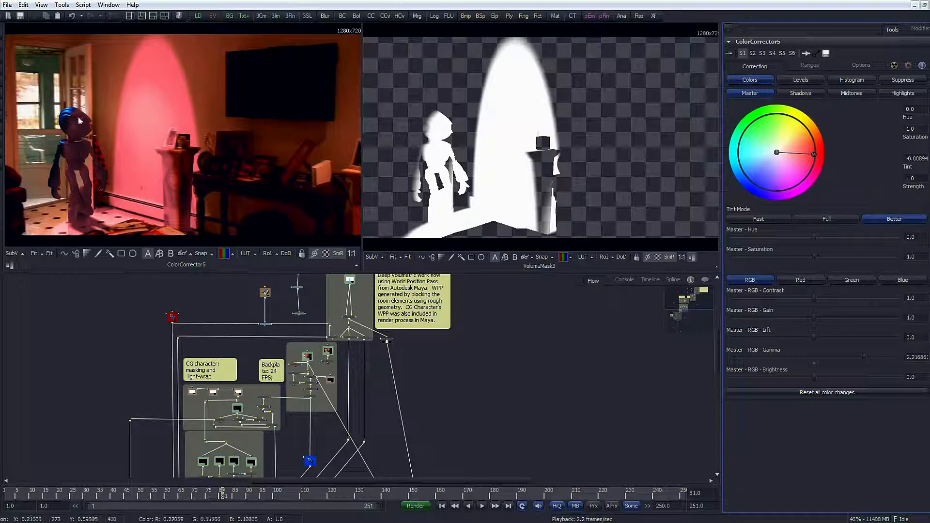
{"action": "left_click_drag", "start_coordinate": [230, 499], "coordinate": [246, 499]}
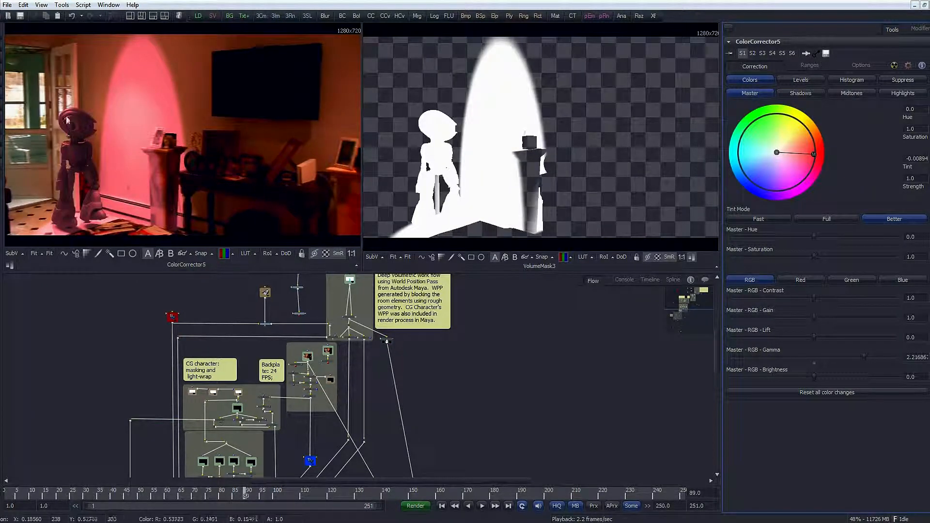
{"action": "left_click_drag", "start_coordinate": [255, 502], "coordinate": [12, 504]}
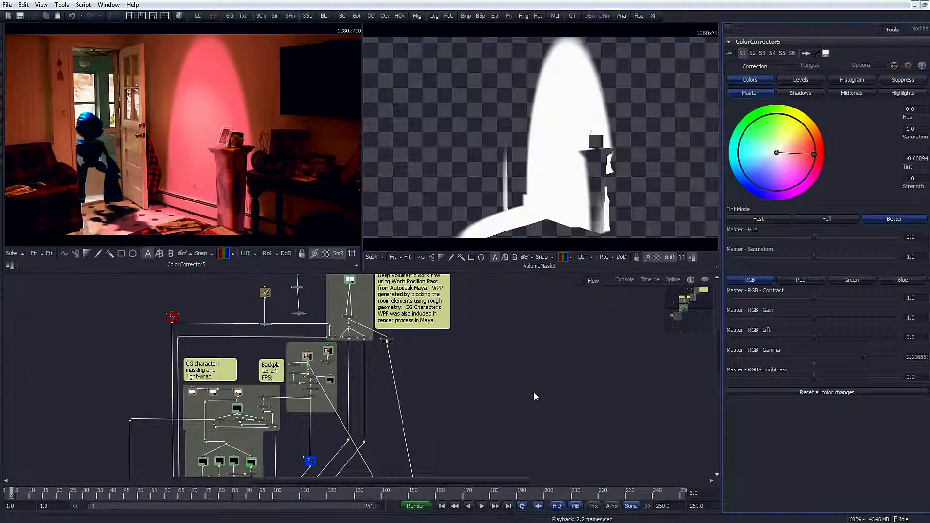
Delete the color corrector driven by the sphere volume mask, along with the node feeding it, and view the Loader1 backplate.
{"action": "left_click_drag", "start_coordinate": [539, 414], "coordinate": [548, 369]}
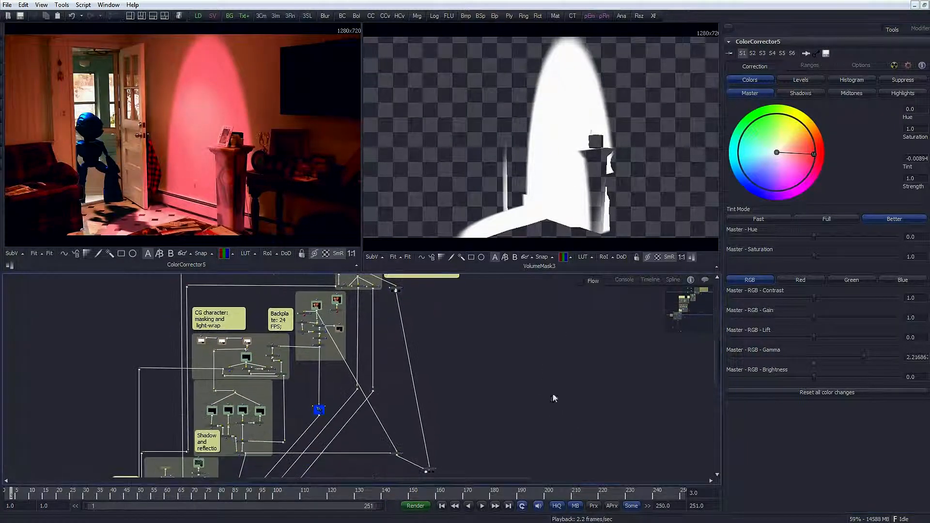
{"action": "left_click_drag", "start_coordinate": [562, 415], "coordinate": [557, 369]}
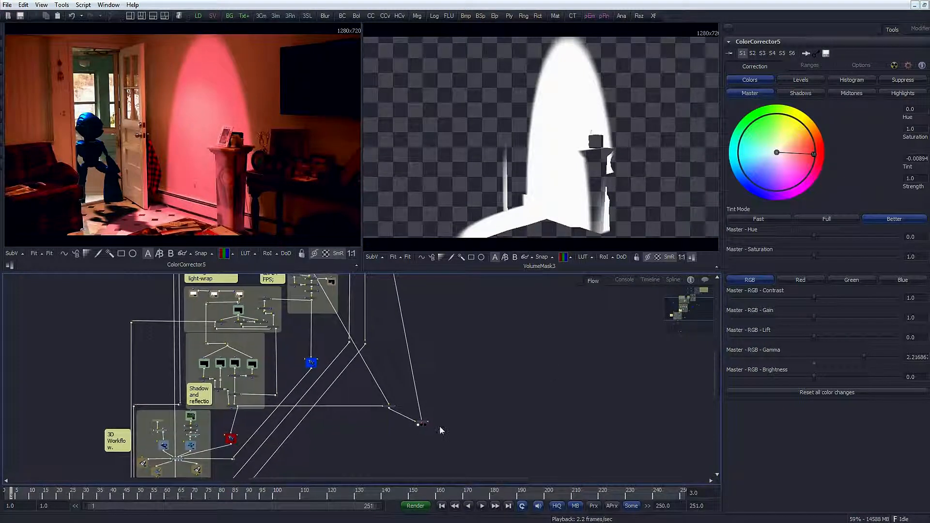
{"action": "scroll", "coordinate": [552, 394], "scroll_direction": "up", "scroll_amount": 5}
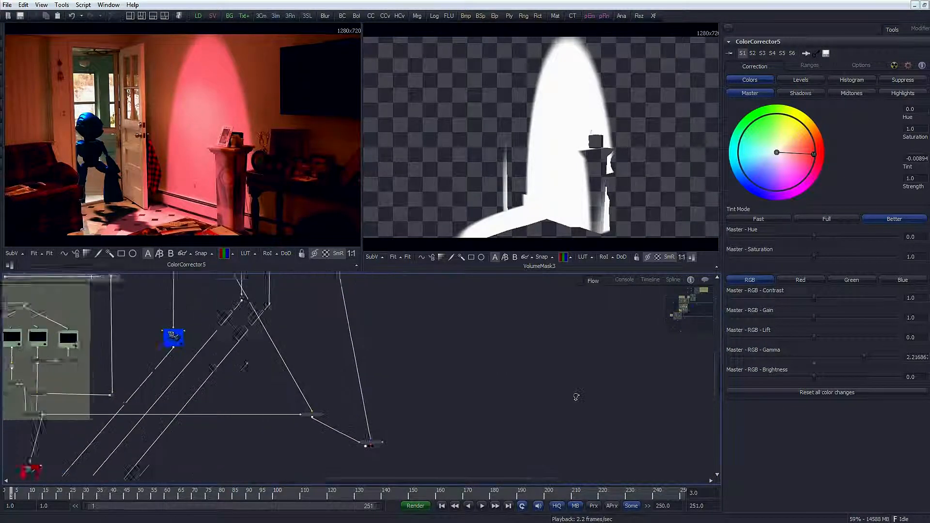
{"action": "left_click_drag", "start_coordinate": [531, 419], "coordinate": [638, 412]}
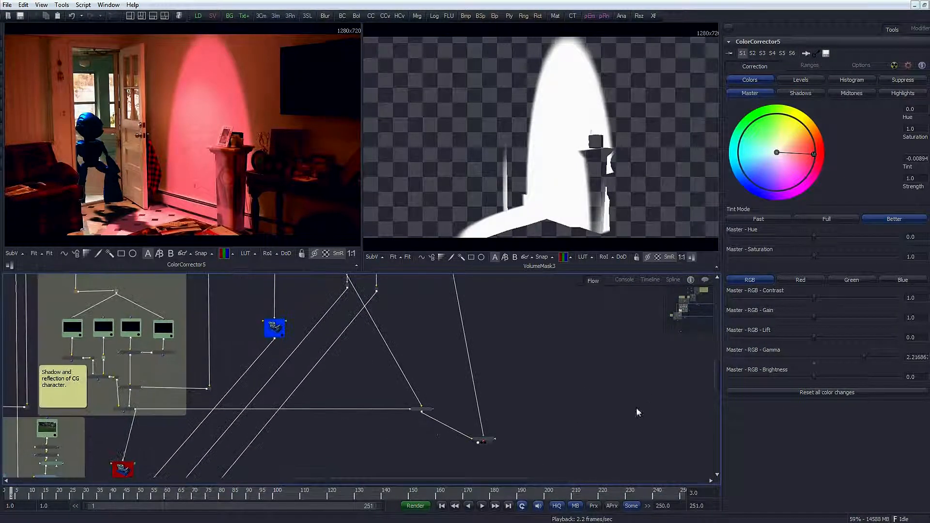
{"action": "left_click", "coordinate": [488, 442]}
{"action": "key", "text": "Delete"}
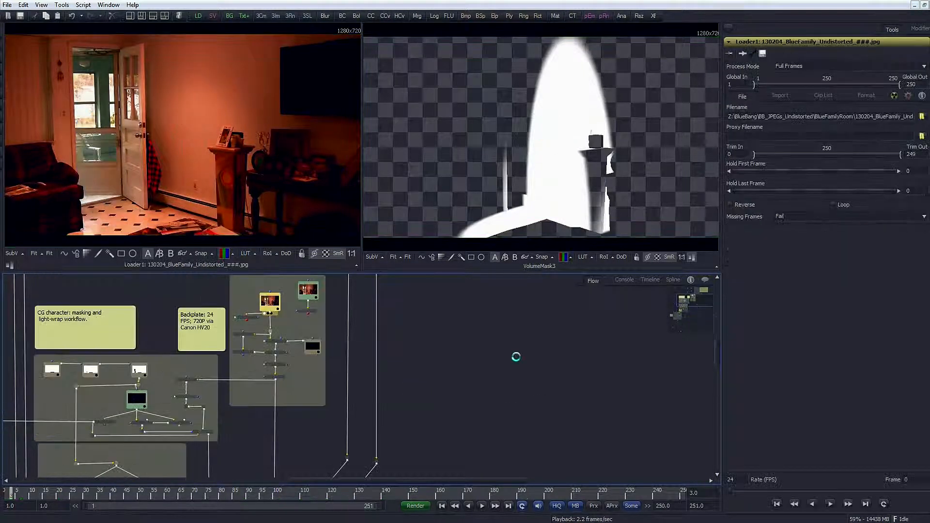
Show the output of the VolumeFog_through_Doors node in the viewer that displays the backplate.
{"action": "scroll", "coordinate": [523, 360], "scroll_direction": "up", "scroll_amount": 5}
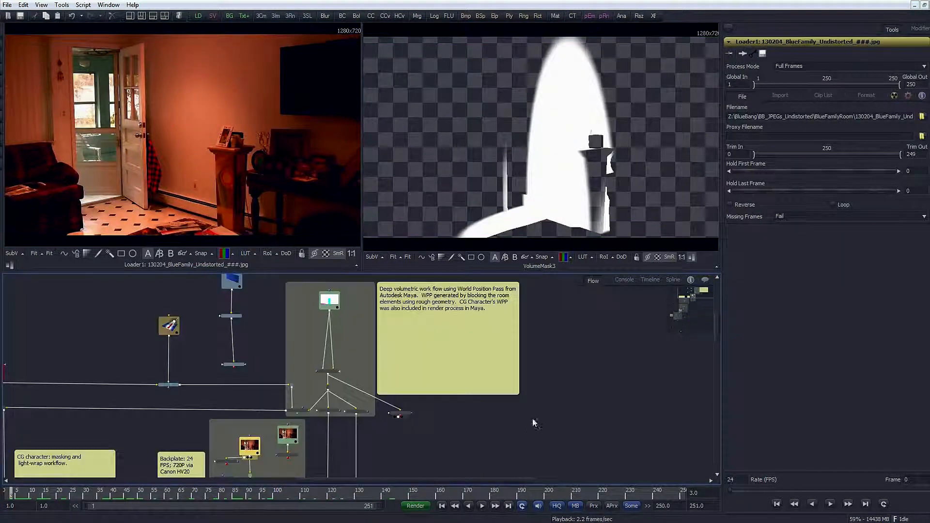
{"action": "scroll", "coordinate": [353, 440], "scroll_direction": "up", "scroll_amount": 5}
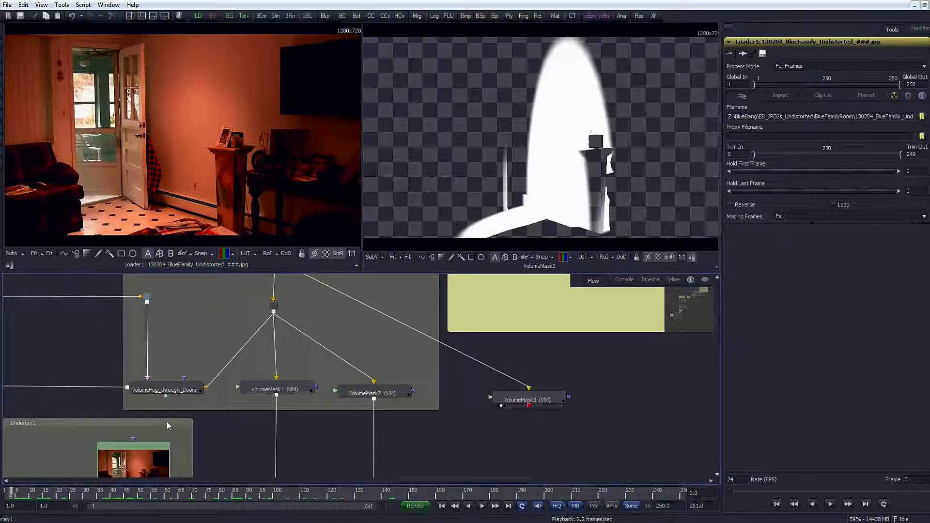
{"action": "left_click", "coordinate": [175, 391]}
{"action": "left_click_drag", "start_coordinate": [175, 391], "coordinate": [199, 134]}
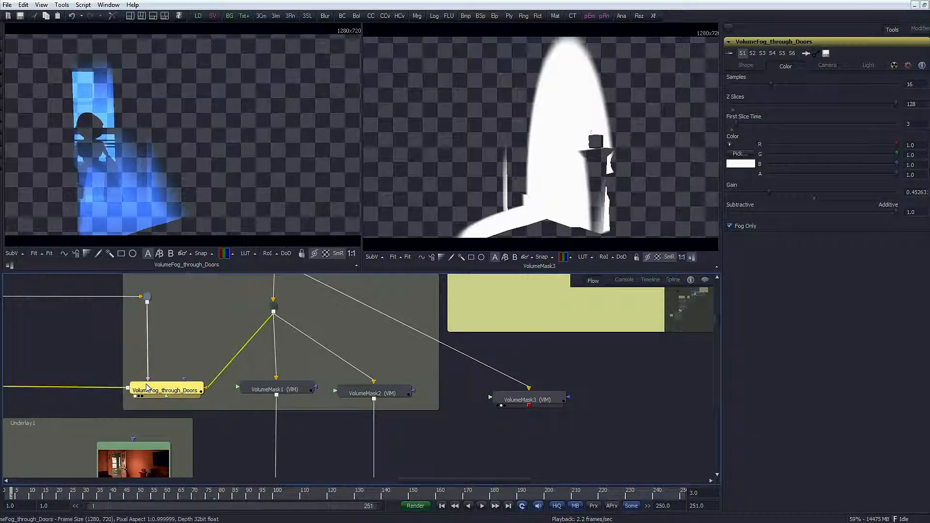